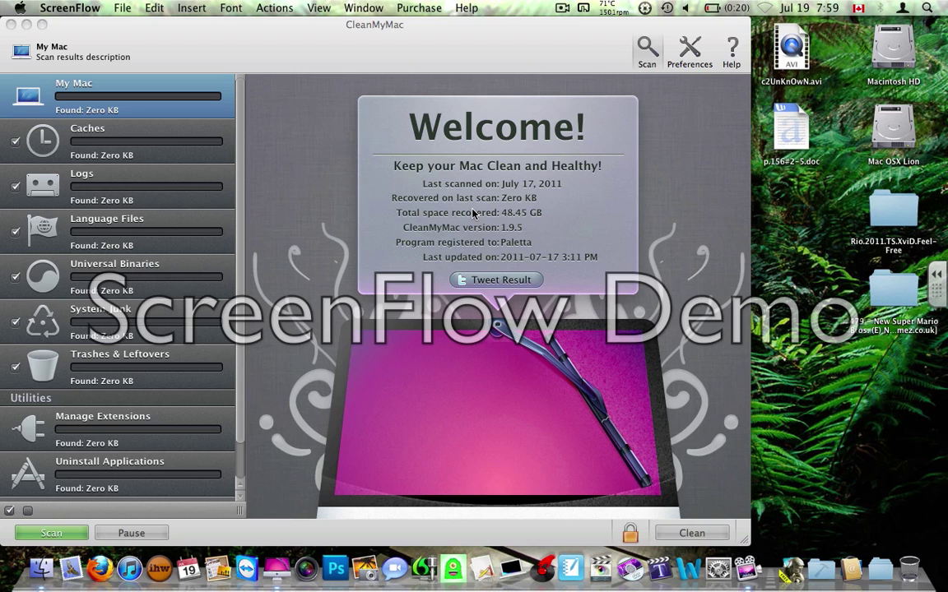
# Activate the CleanMyMac window and scroll its sidebar down and back up.
pyautogui.click(335, 60)
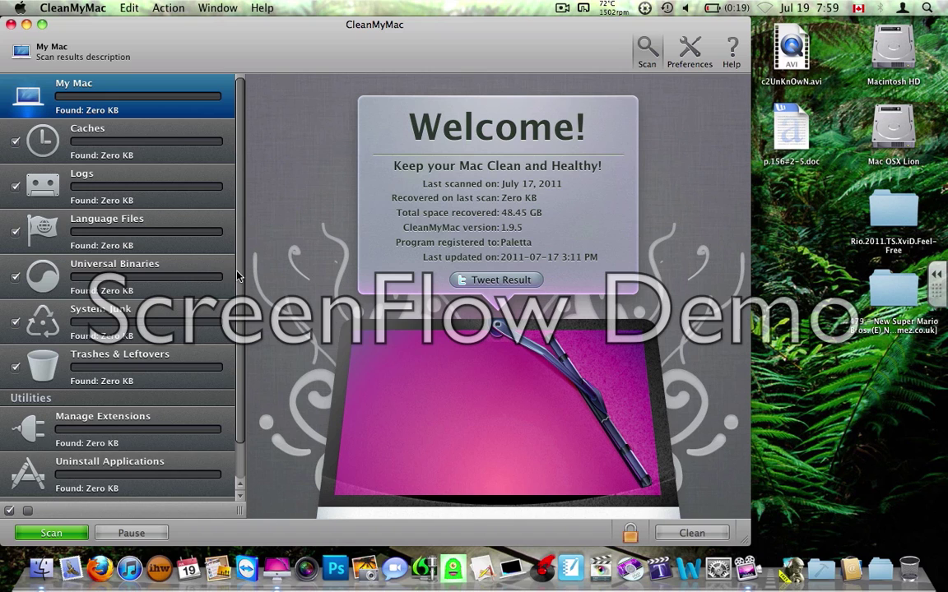
pyautogui.scroll(-3, 237, 276)
pyautogui.scroll(3, 247, 271)
# View the Caches category, then the Logs category with user and system log files at Zero KB.
pyautogui.click(109, 142)
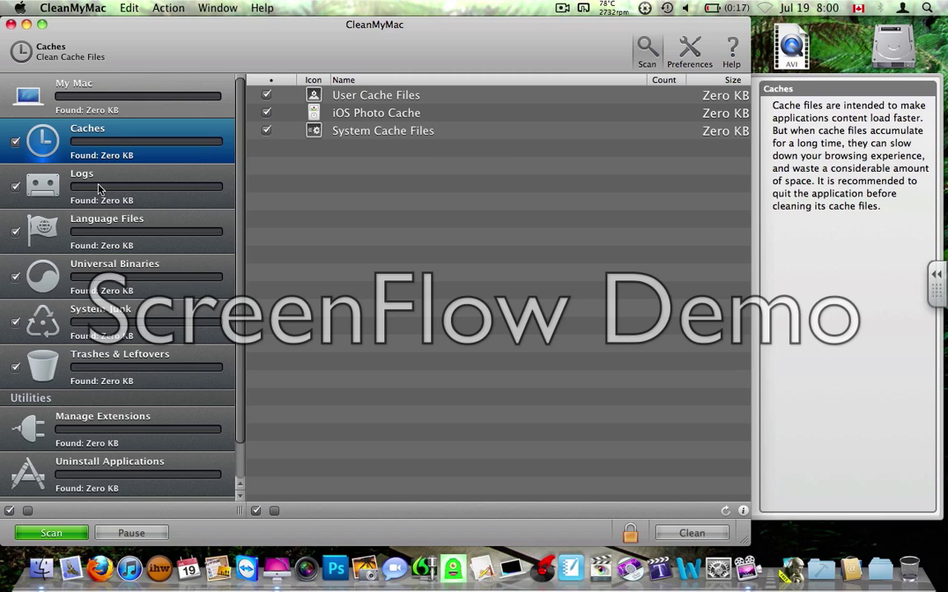
pyautogui.click(99, 189)
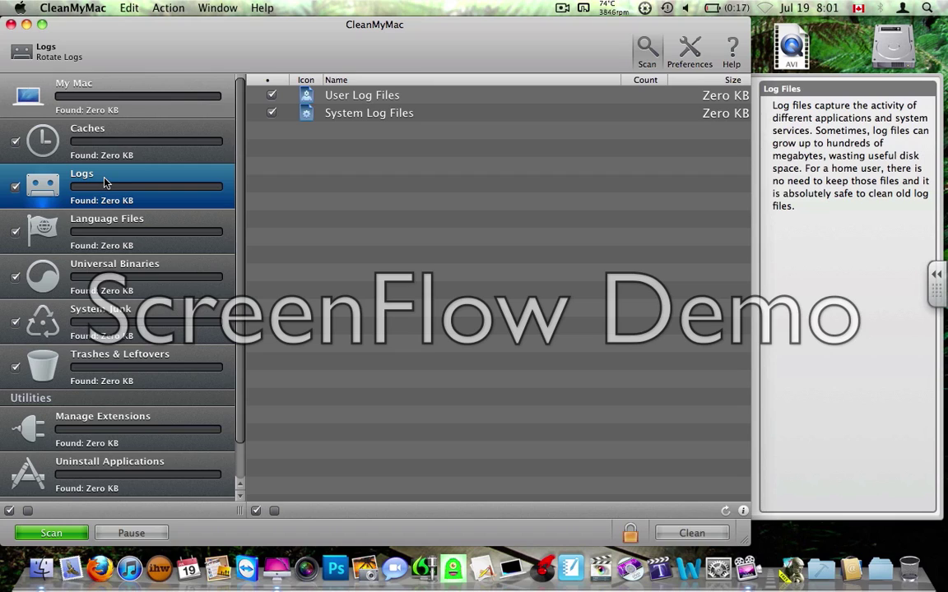
# Open Language Files, where English, French and Italian are checked as languages to keep.
pyautogui.click(96, 237)
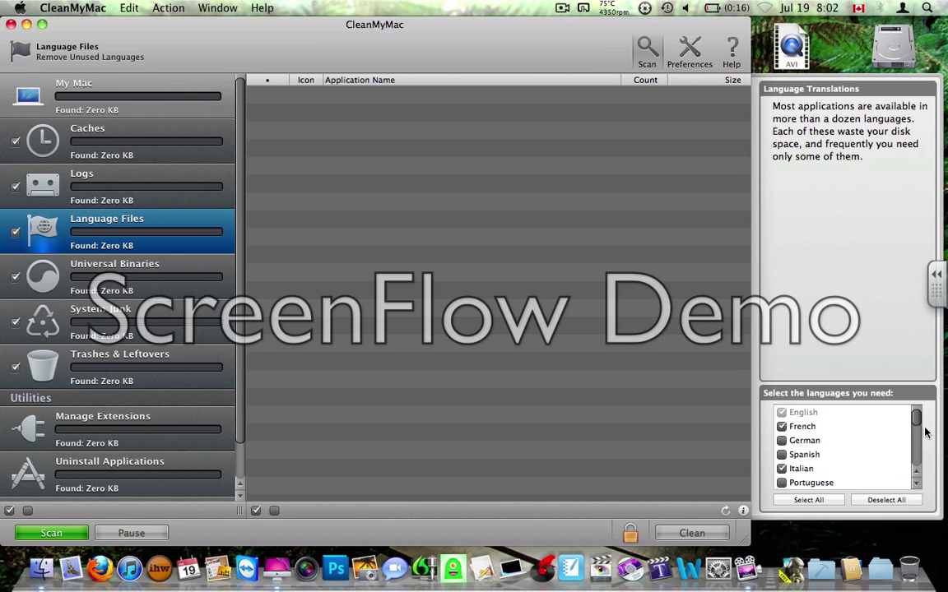
pyautogui.scroll(-5, 925, 461)
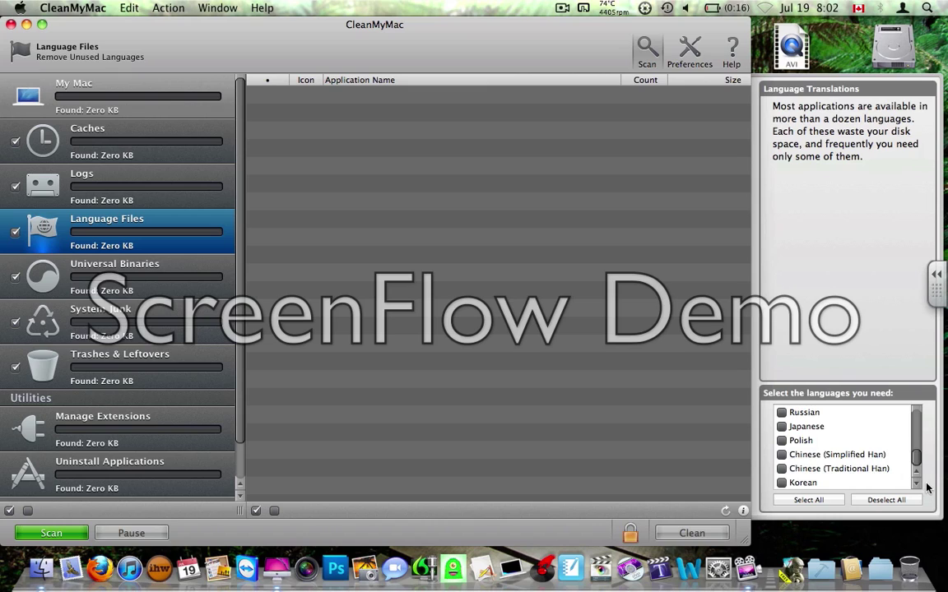
pyautogui.scroll(5, 920, 460)
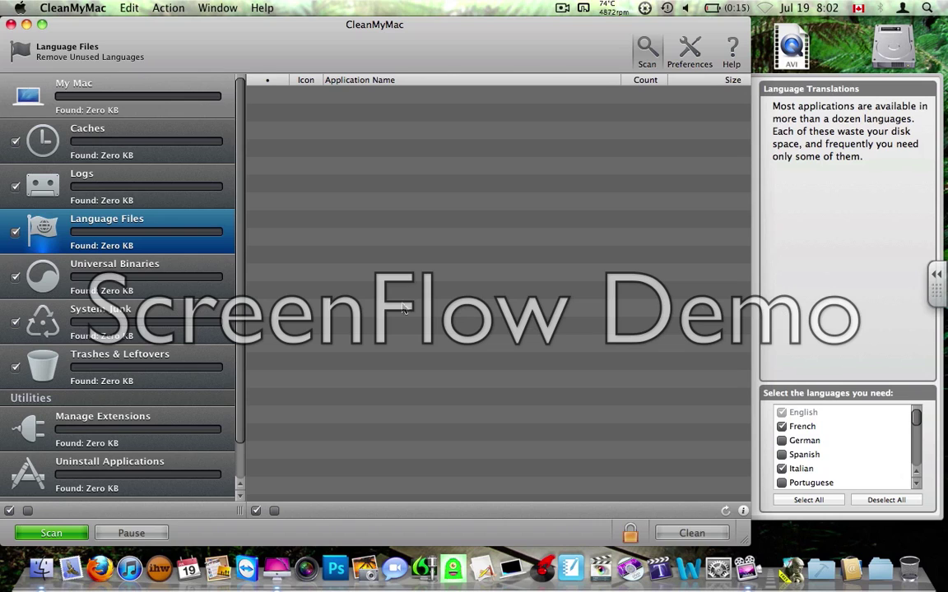
# Open the Universal Binaries section, whose application list is empty.
pyautogui.click(161, 282)
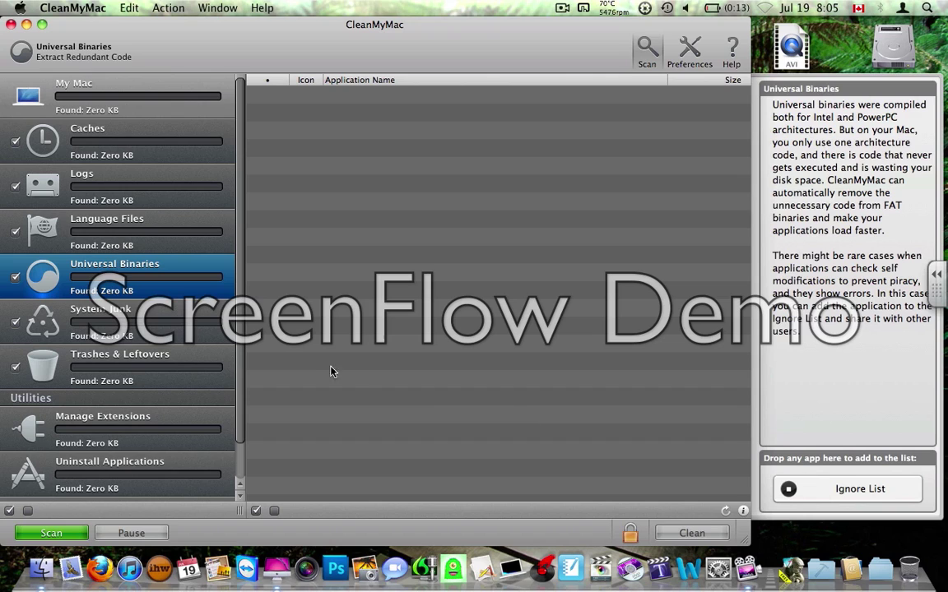
# Open the System Junk section for .DS_Store, Spotlight folders and debugging files.
pyautogui.click(162, 321)
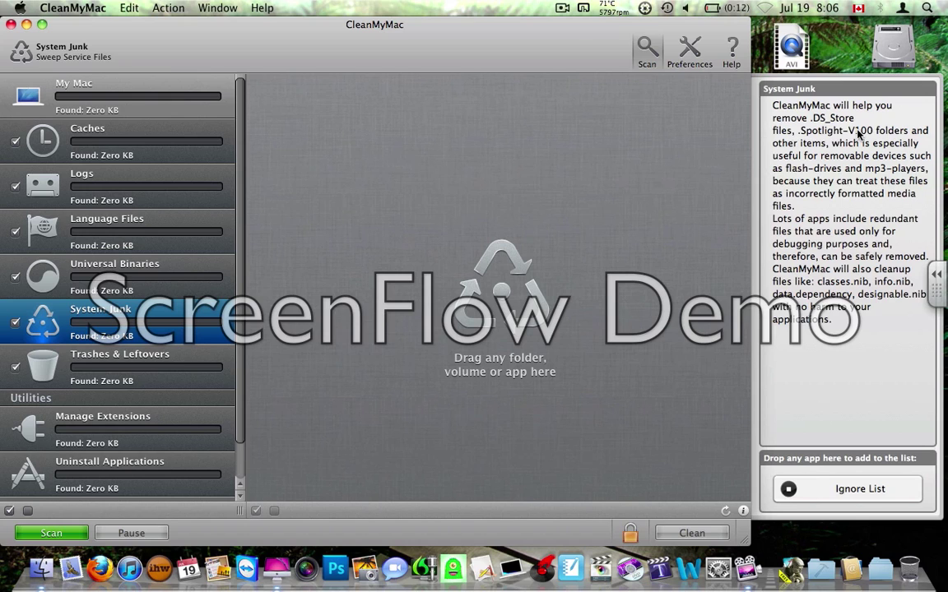
pyautogui.click(927, 10)
pyautogui.write('icjat')
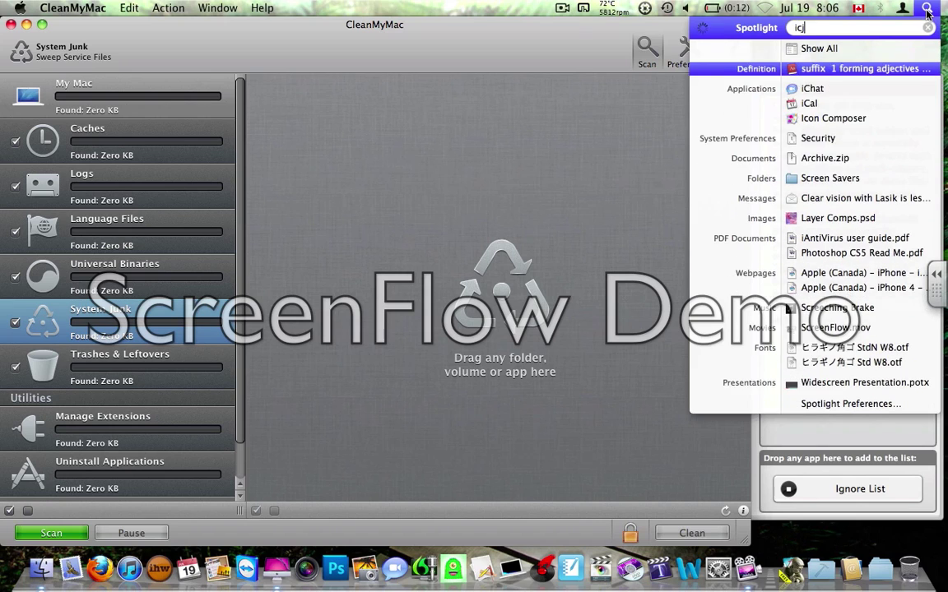
pyautogui.press('BackSpace')
pyautogui.press('BackSpace')
pyautogui.press('BackSpace')
pyautogui.write('hat')
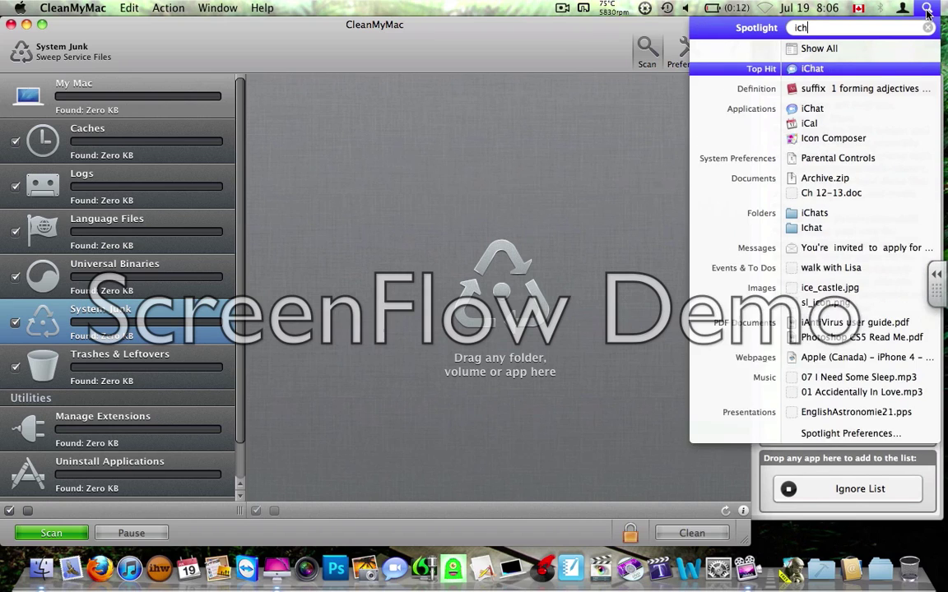
pyautogui.press('BackSpace')
pyautogui.press('BackSpace')
pyautogui.press('BackSpace')
pyautogui.press('BackSpace')
pyautogui.press('BackSpace')
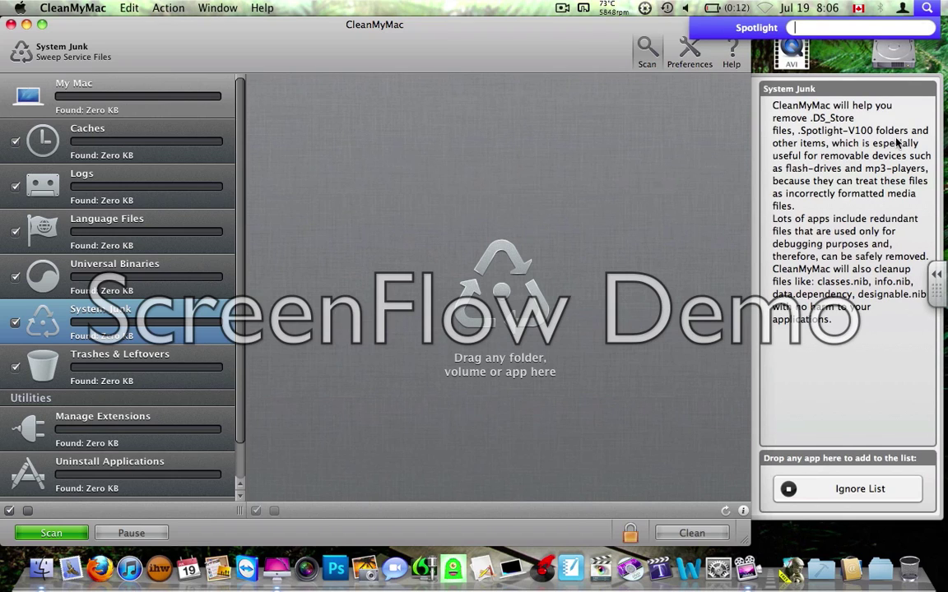
pyautogui.press('Escape')
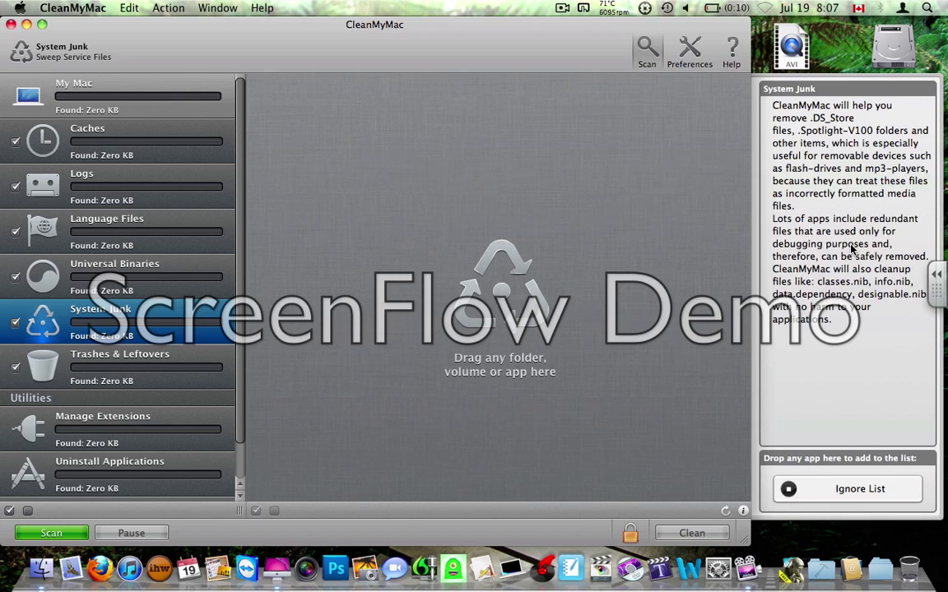
# Open the Trashes & Leftovers module from the sidebar.
pyautogui.click(115, 373)
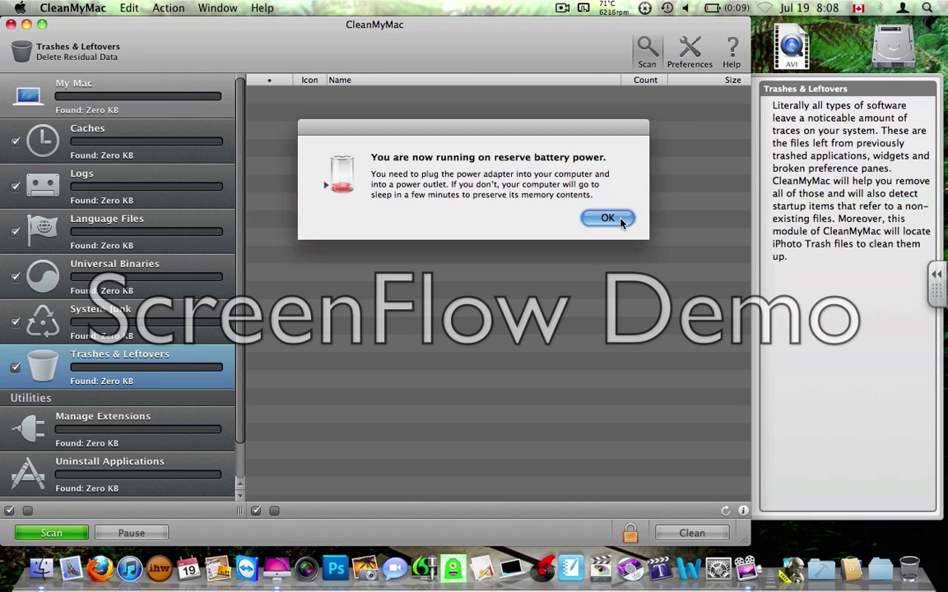
# Acknowledge the reserve battery power alert with OK.
pyautogui.click(607, 218)
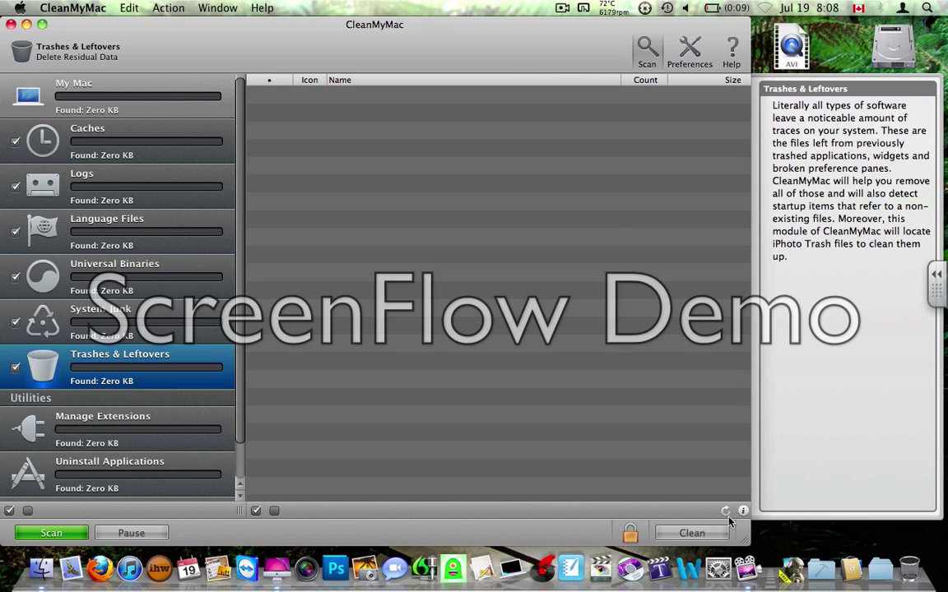
pyautogui.click(722, 582)
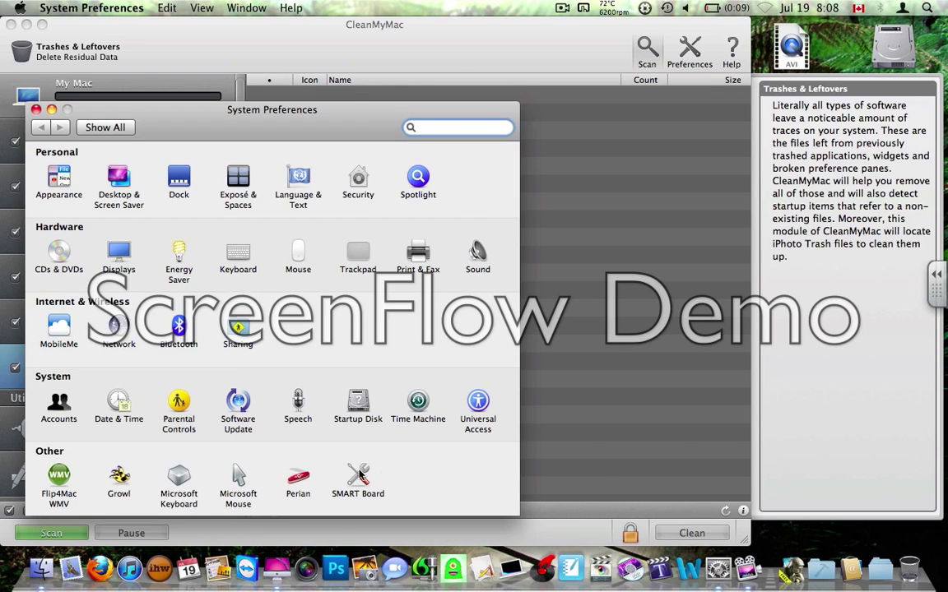
pyautogui.click(35, 110)
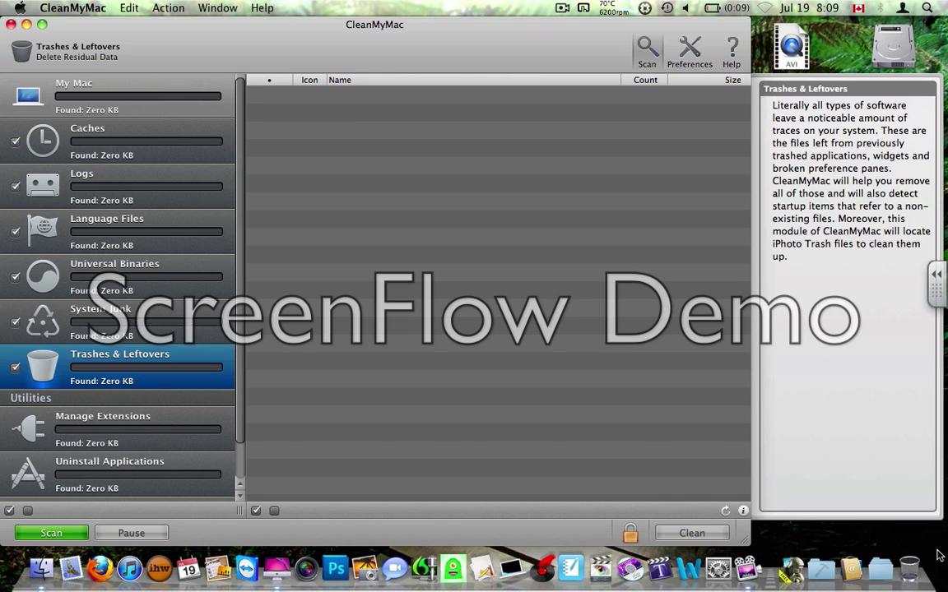
pyautogui.press('super+w')
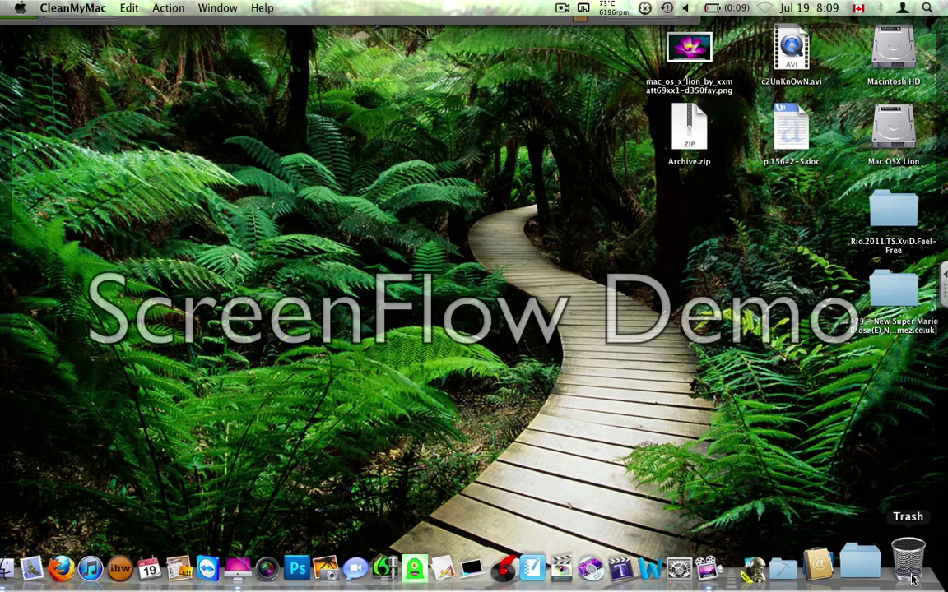
pyautogui.click(910, 563)
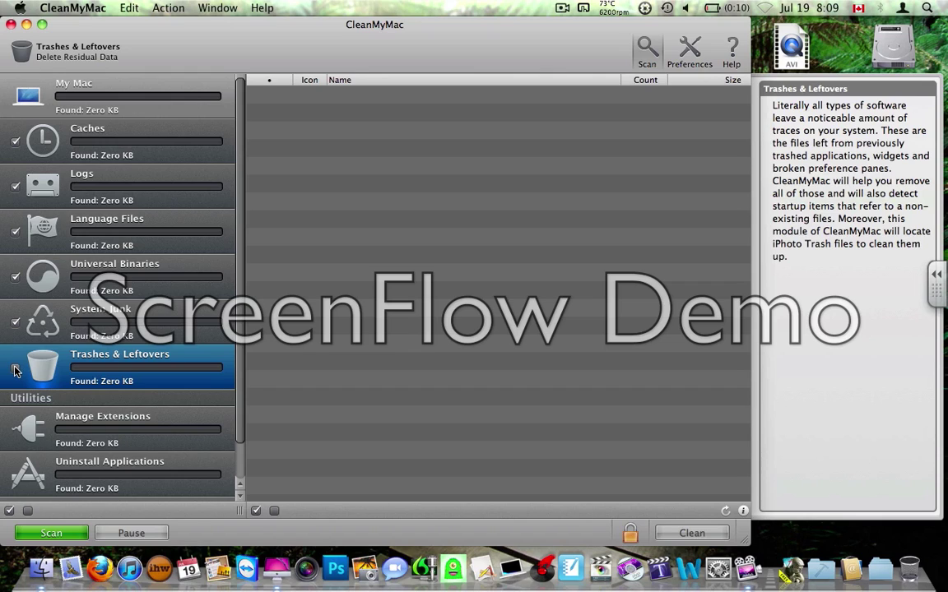
# Exclude Universal Binaries, include Trashes & Leftovers, authenticate as Administrator, and open Manage Extensions.
pyautogui.click(16, 279)
pyautogui.click(16, 371)
pyautogui.click(631, 532)
pyautogui.write('Administrator')
pyautogui.press('Tab')
pyautogui.write('•••')
pyautogui.press('Return')
pyautogui.click(162, 424)
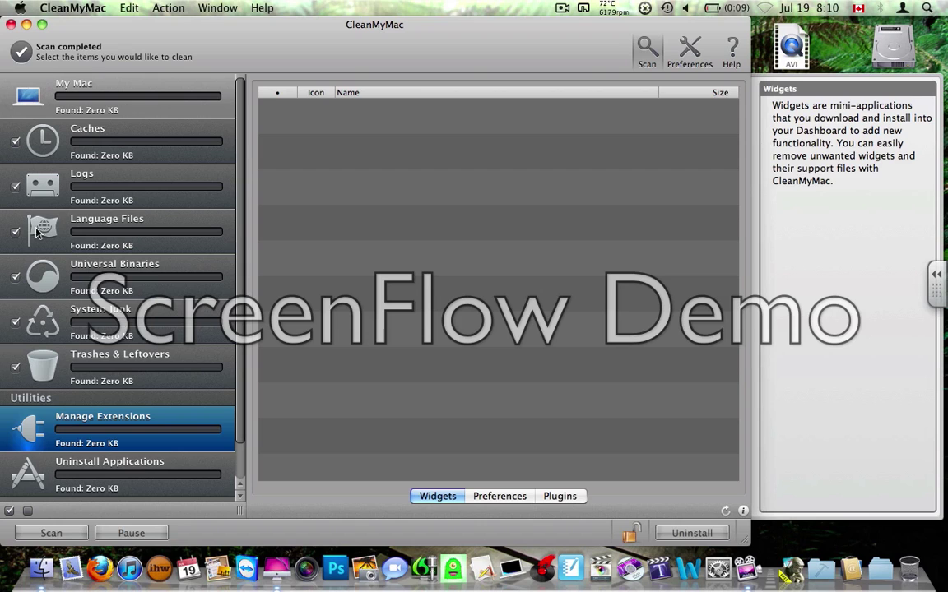
# Reveal the Dashboard widget bar and bring up the widget manager.
pyautogui.moveTo(10, 584)
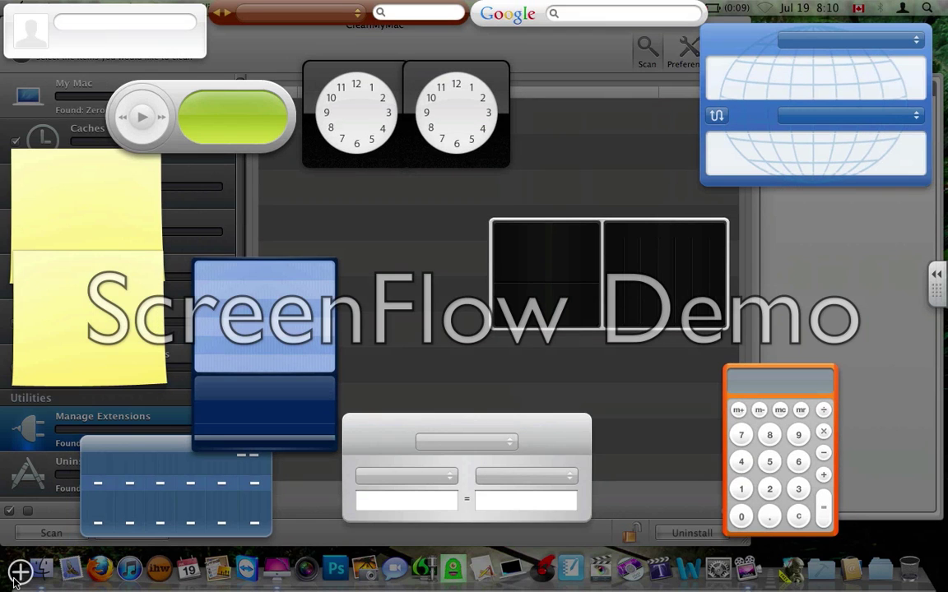
pyautogui.click(21, 570)
pyautogui.click(108, 486)
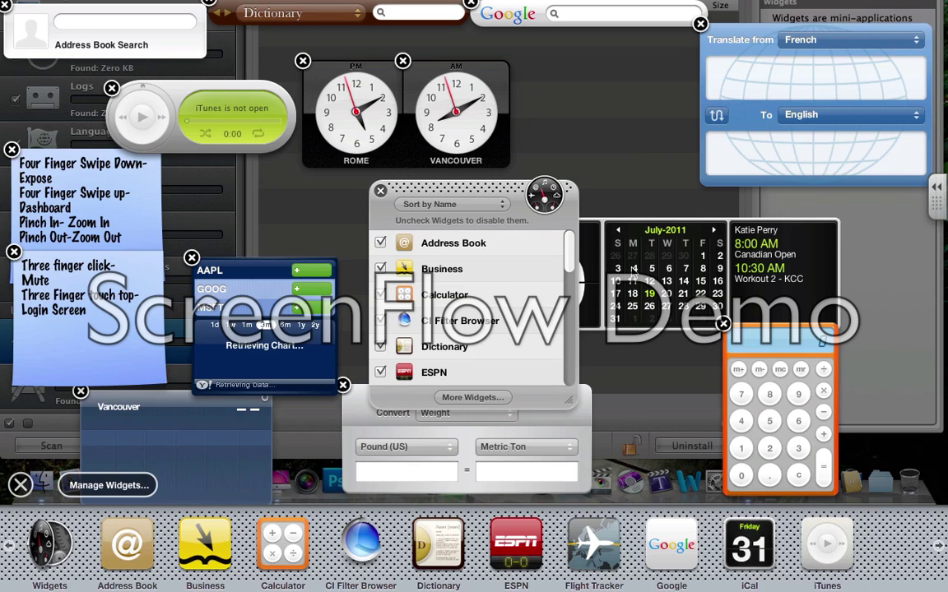
# Expand the iCal widget to today's date, fold its month grid, and reposition the widget manager list.
pyautogui.click(650, 290)
pyautogui.click(511, 254)
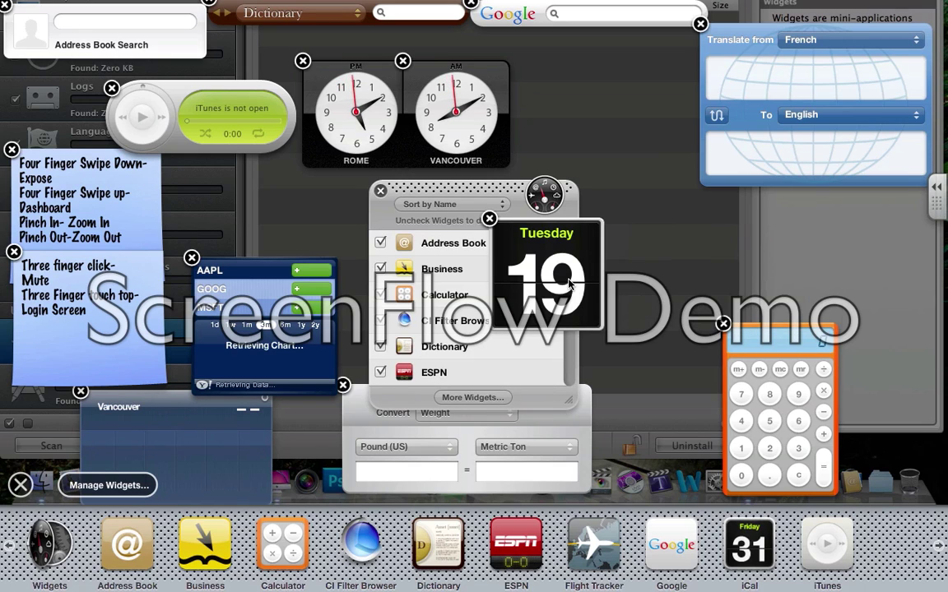
pyautogui.click(504, 349)
pyautogui.moveTo(568, 251); pyautogui.dragTo(561, 376)
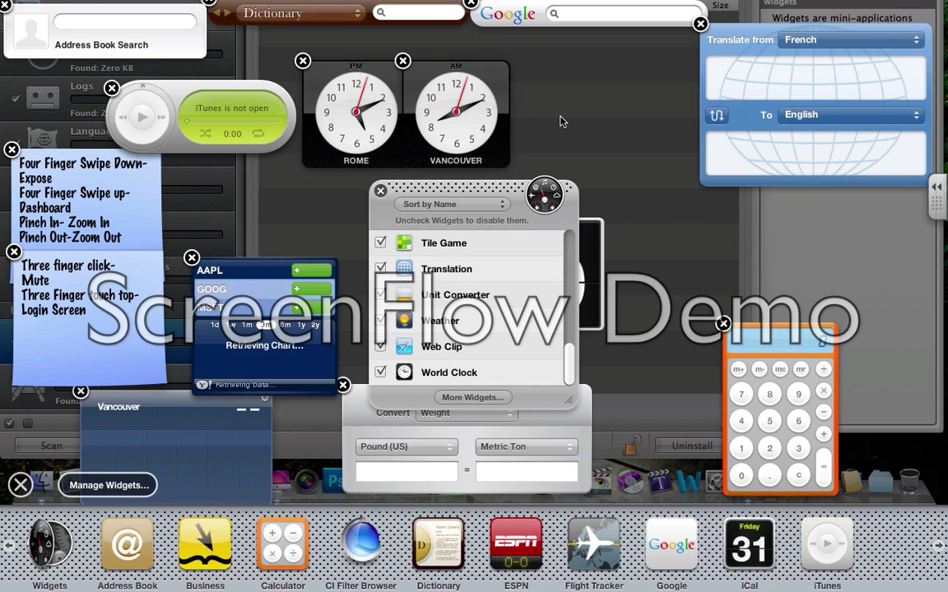
# Close the widget manager, stop editing widgets, and dismiss Dashboard back to CleanMyMac.
pyautogui.click(381, 194)
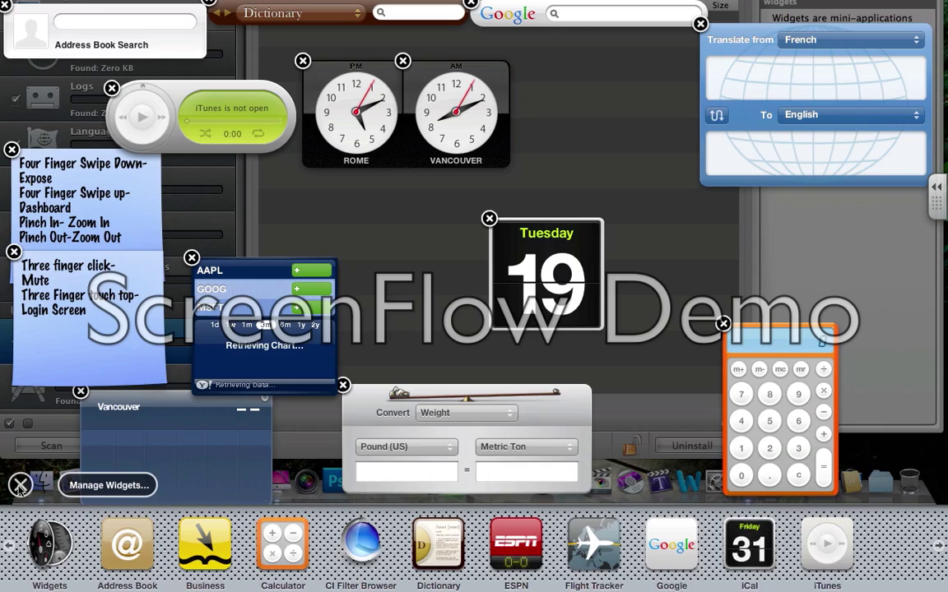
pyautogui.click(410, 331)
pyautogui.click(410, 331)
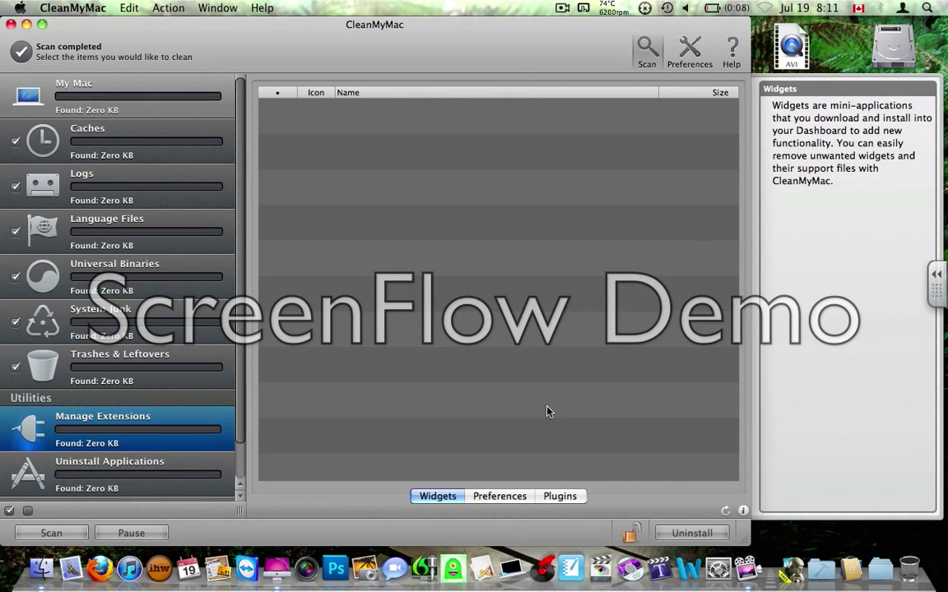
# Show the installed preference panes and expand then collapse Flip4Mac WMV.
pyautogui.click(500, 497)
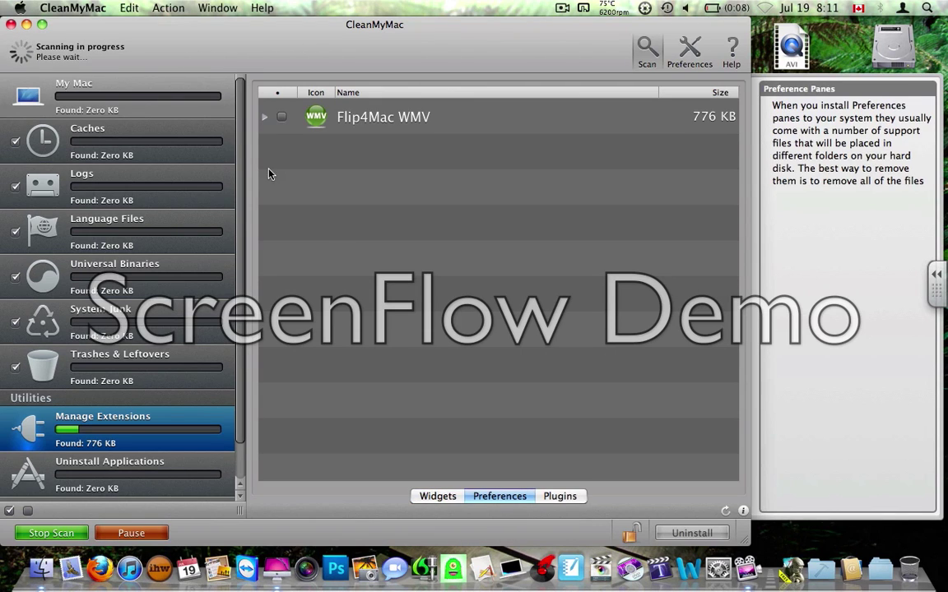
pyautogui.click(264, 117)
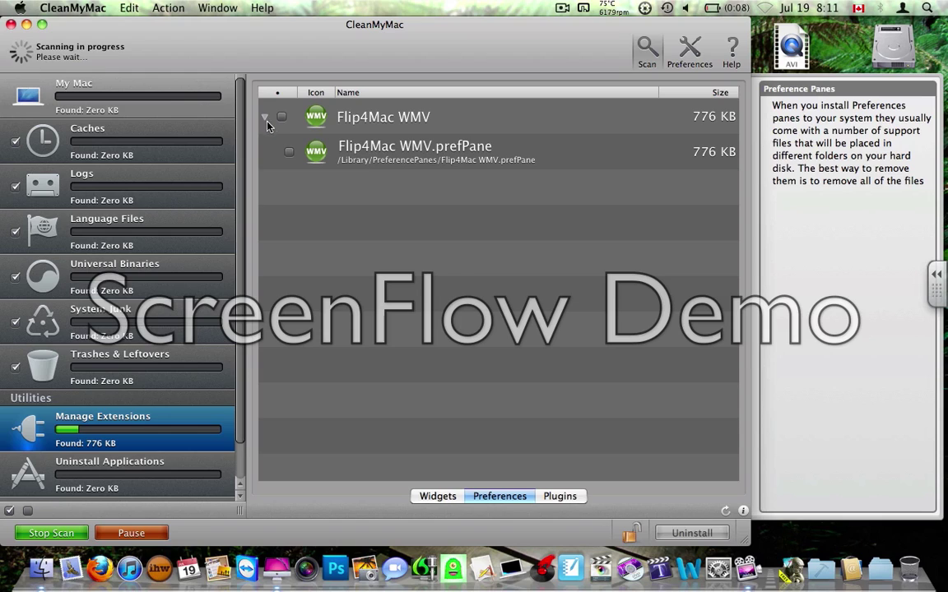
pyautogui.click(264, 117)
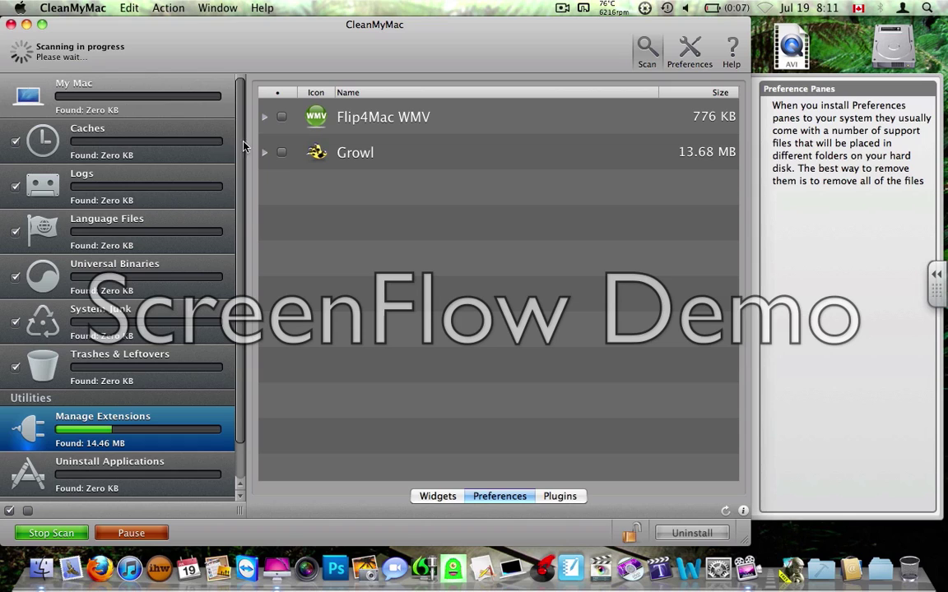
# Inspect Growl's files, marking them all for removal then unmarking them.
pyautogui.click(265, 153)
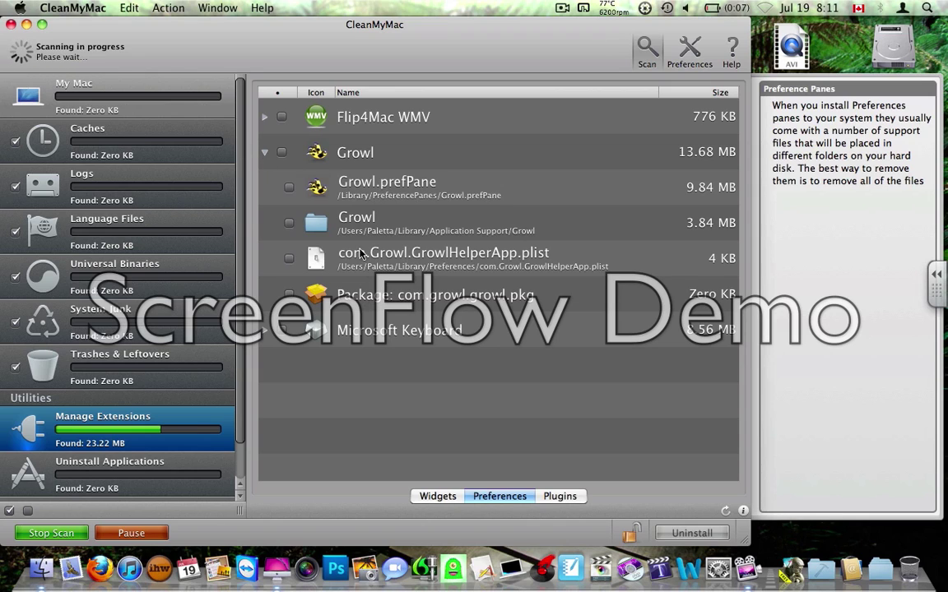
pyautogui.click(372, 183)
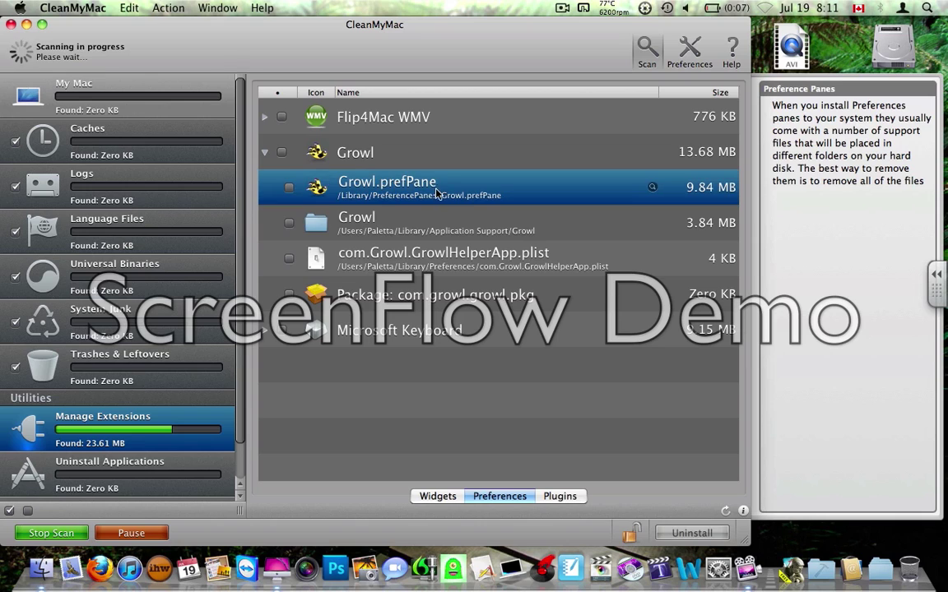
pyautogui.click(399, 229)
pyautogui.click(407, 251)
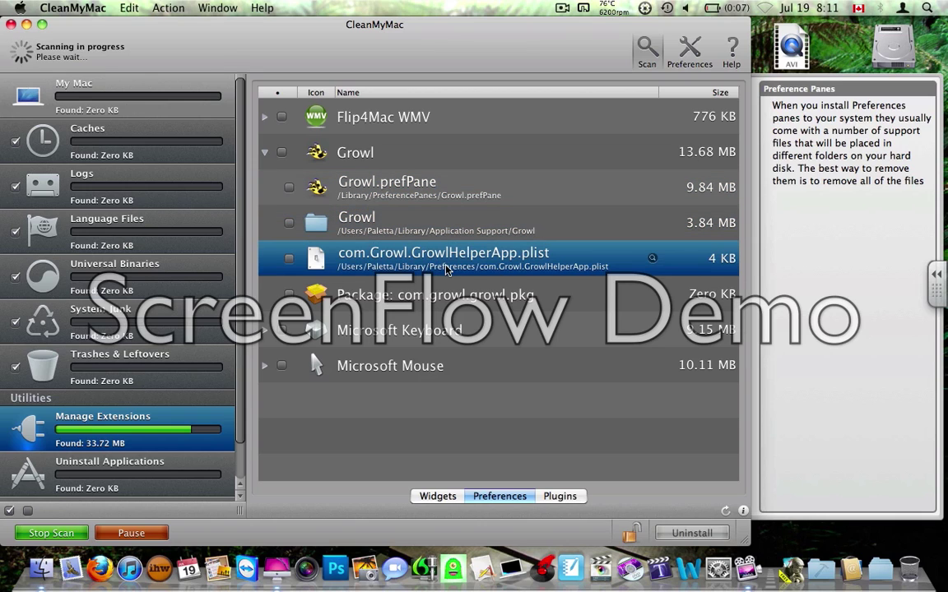
pyautogui.click(453, 292)
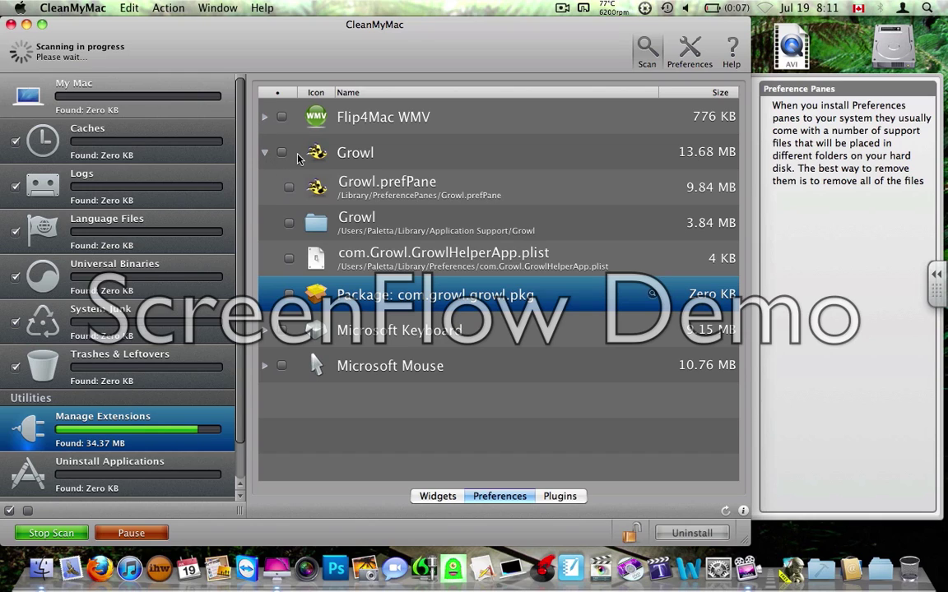
pyautogui.click(287, 155)
pyautogui.click(283, 155)
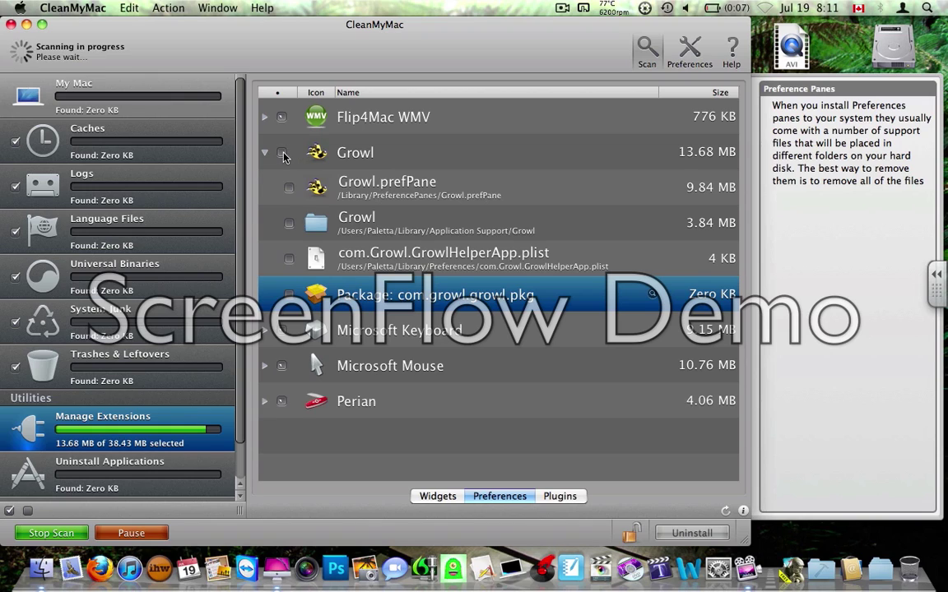
pyautogui.click(264, 153)
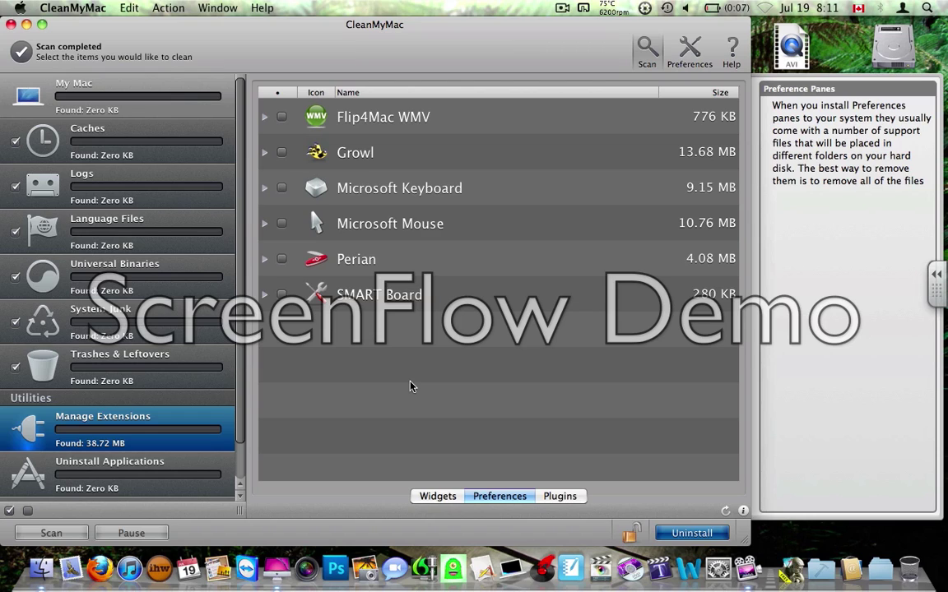
# Re-expand Growl to select Growl.prefPane, collapse it, and show the installed plugins.
pyautogui.click(263, 156)
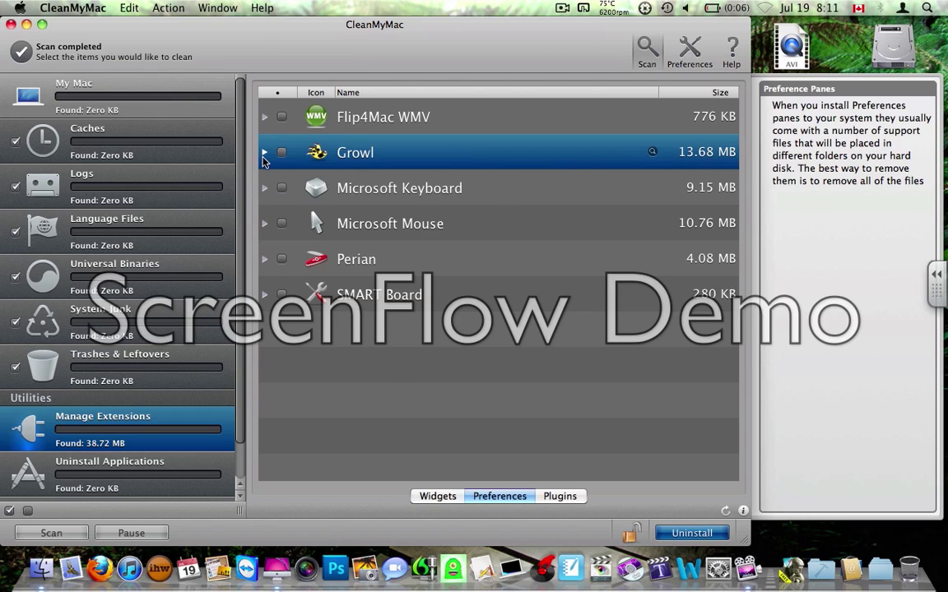
pyautogui.click(264, 156)
pyautogui.click(333, 190)
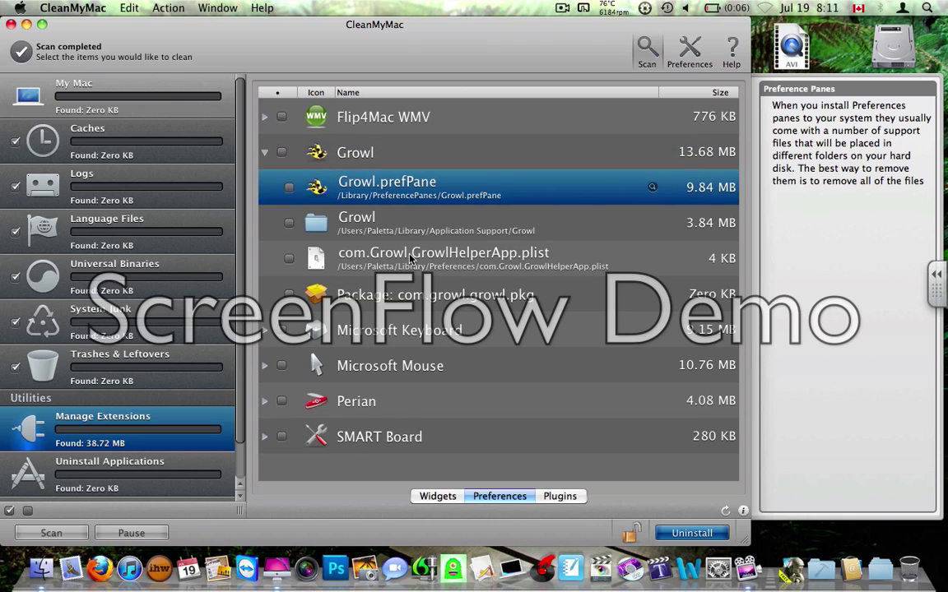
pyautogui.click(263, 153)
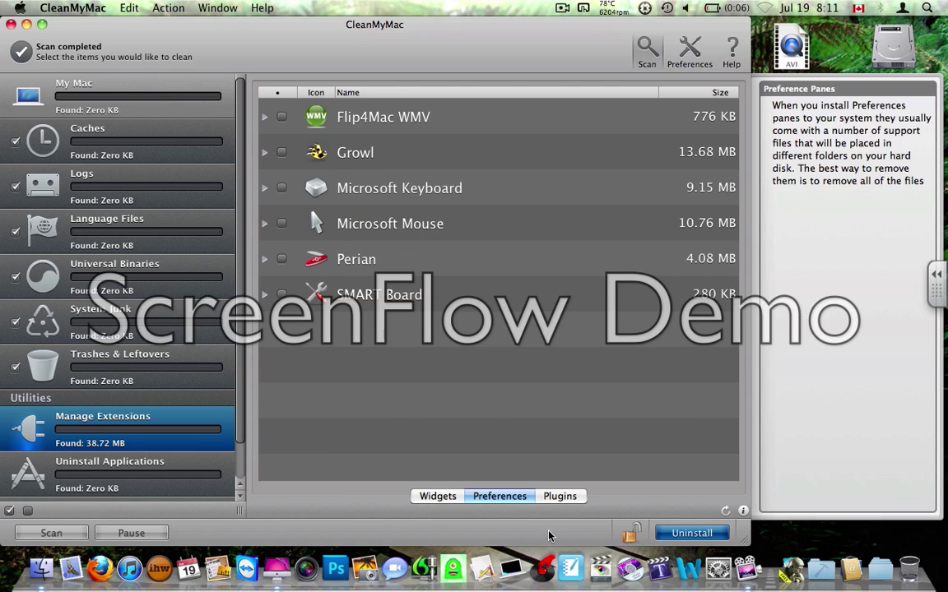
pyautogui.click(558, 497)
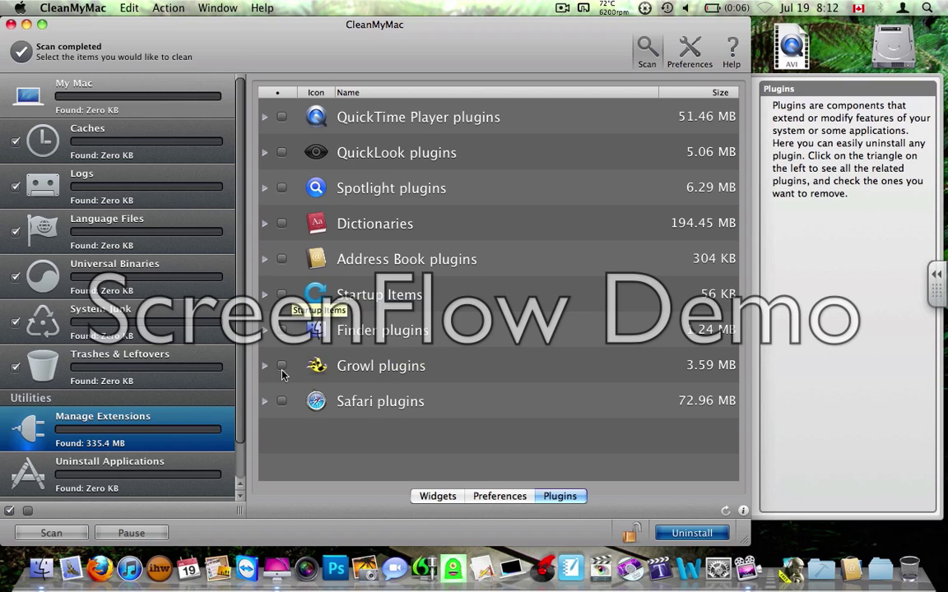
# Expand the individual Safari plugins, scroll through them, and collapse the group again.
pyautogui.click(264, 401)
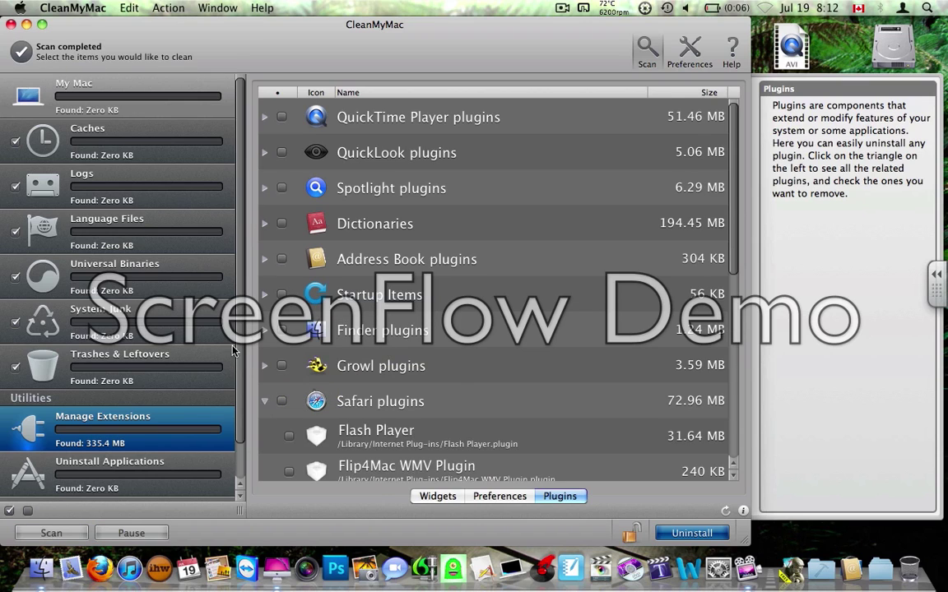
pyautogui.scroll(-3, 324, 325)
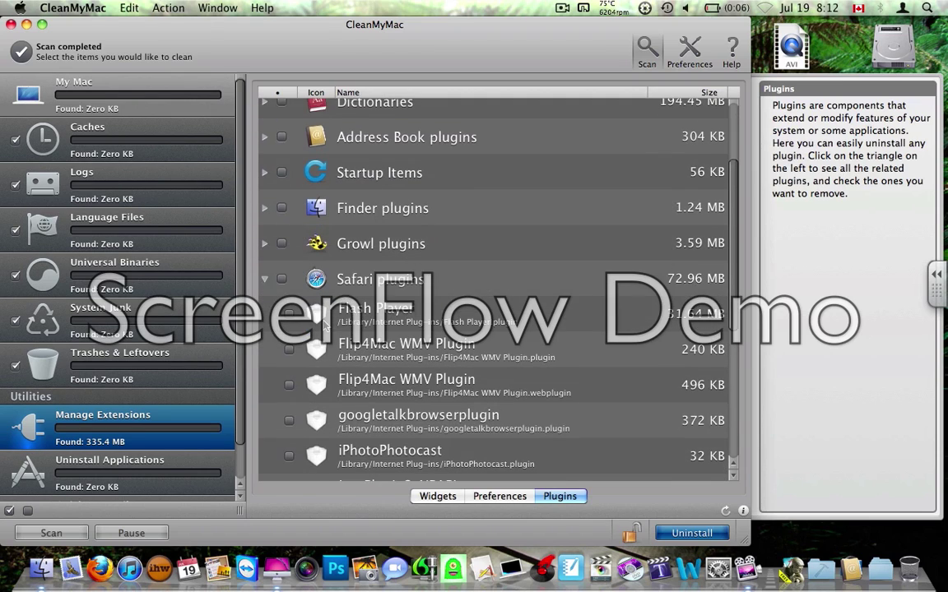
pyautogui.scroll(-7, 322, 326)
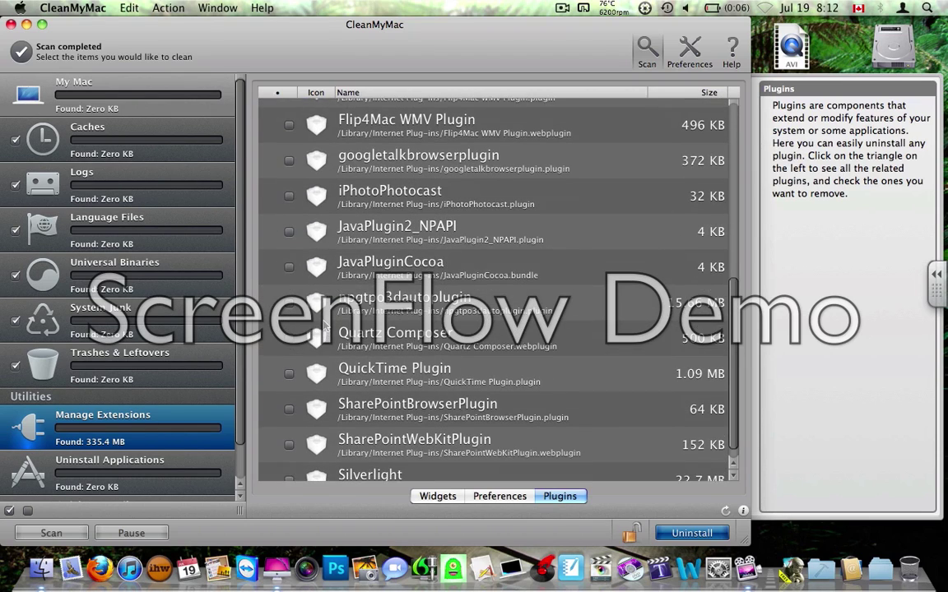
pyautogui.scroll(4, 324, 326)
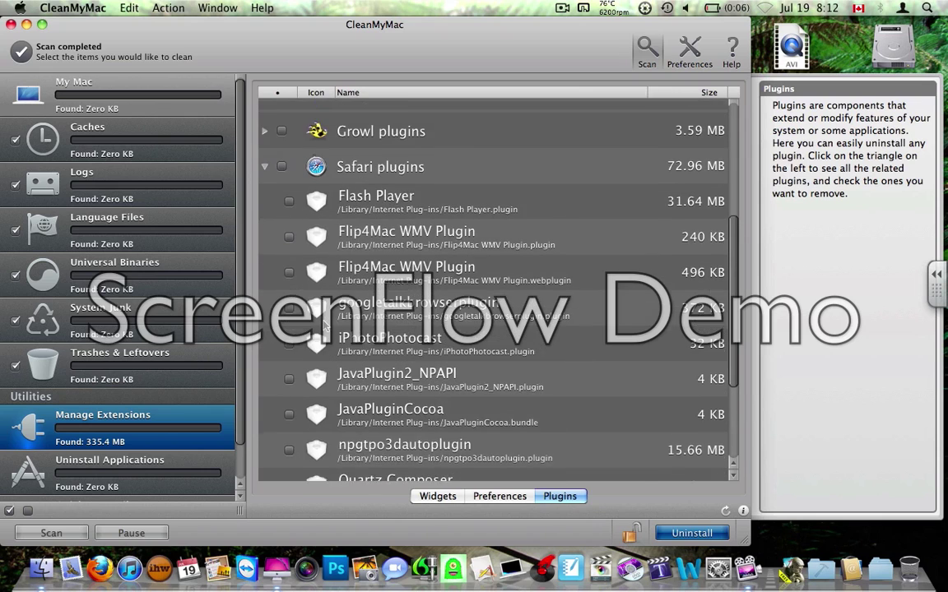
pyautogui.scroll(2, 324, 326)
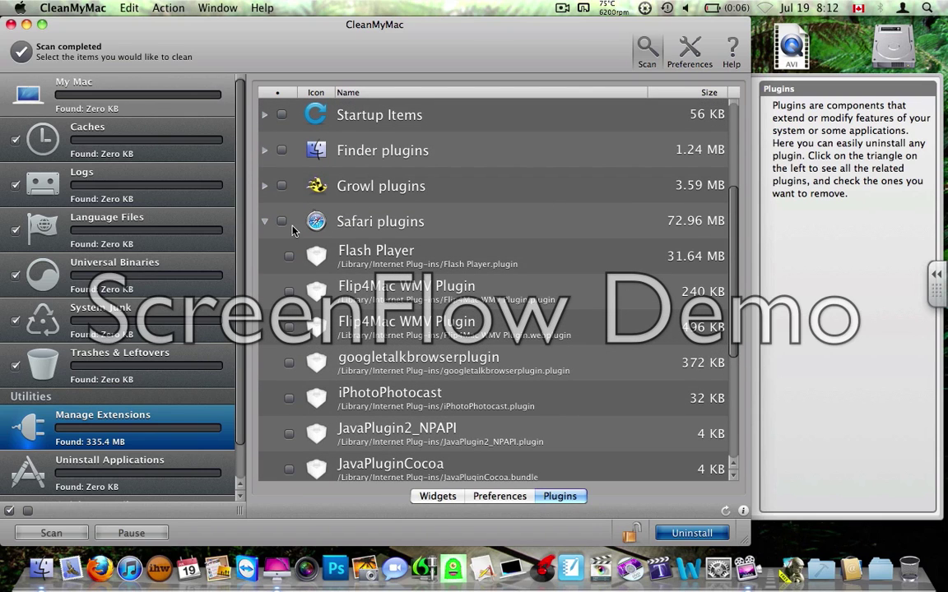
pyautogui.click(264, 221)
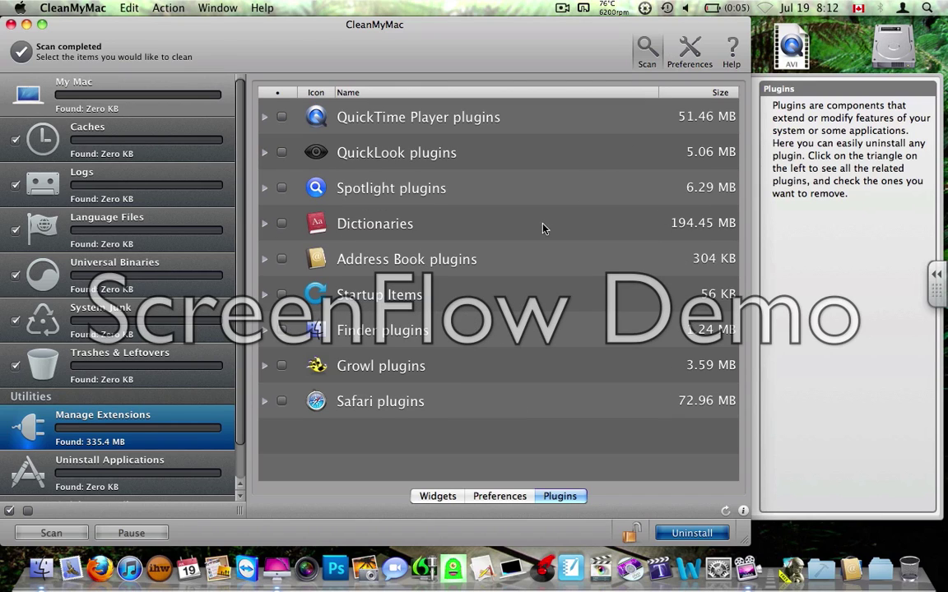
# Expand and collapse the Dictionaries group, then switch to Uninstall Applications.
pyautogui.click(264, 224)
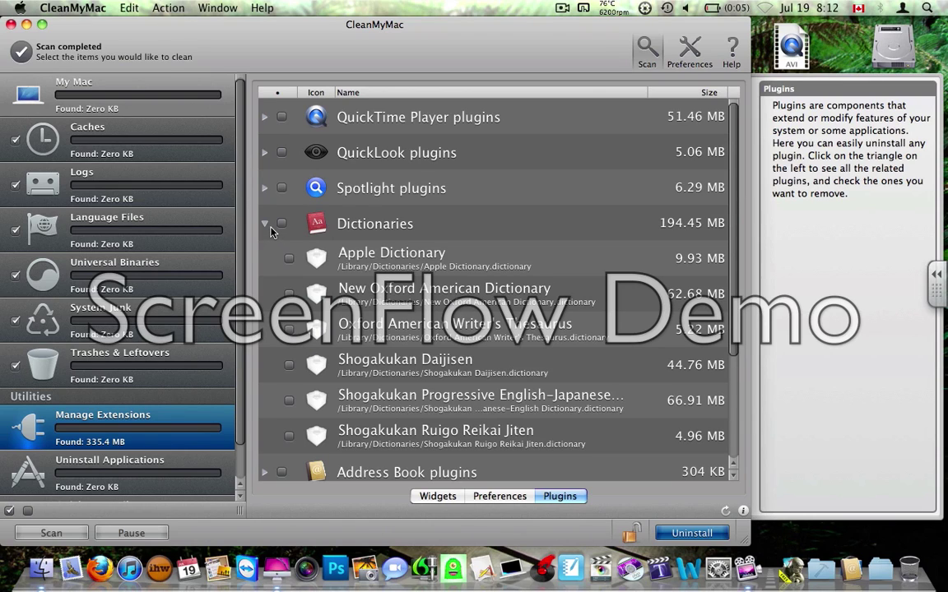
pyautogui.click(264, 227)
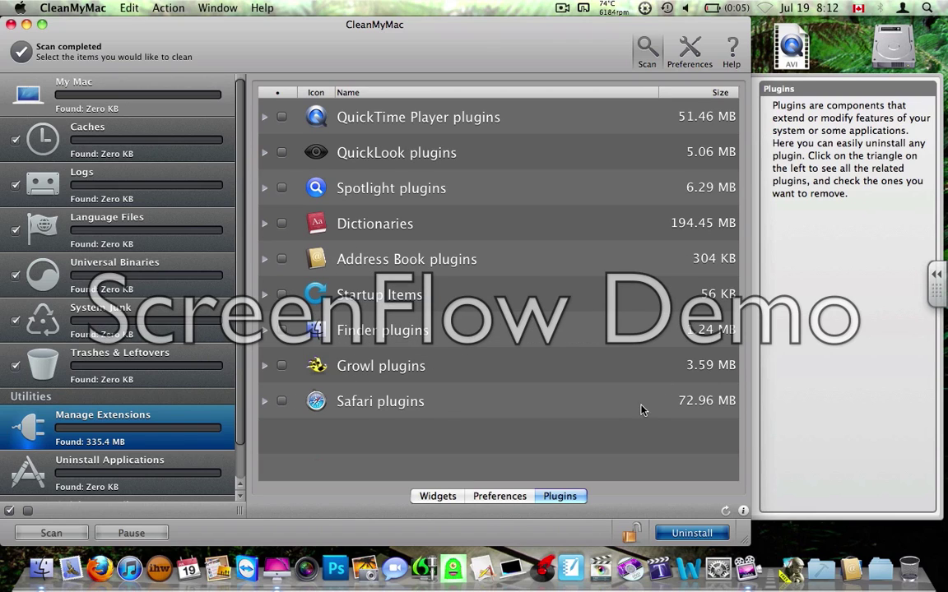
pyautogui.click(73, 480)
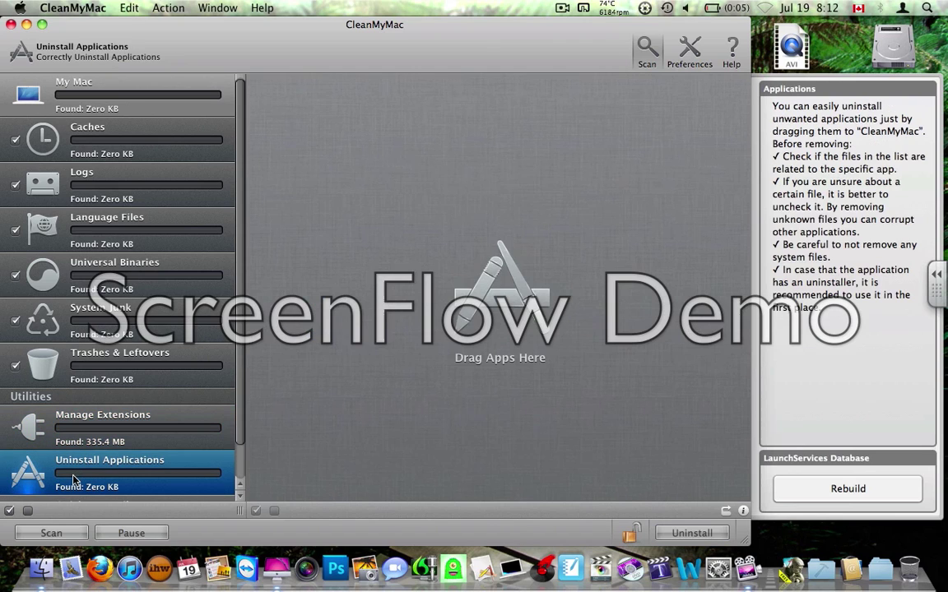
pyautogui.click(74, 416)
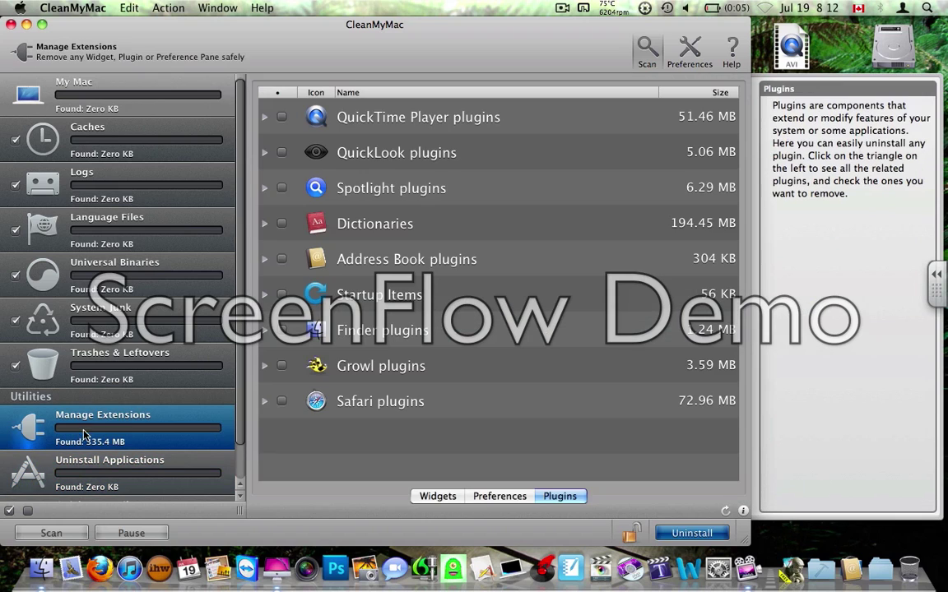
pyautogui.click(500, 496)
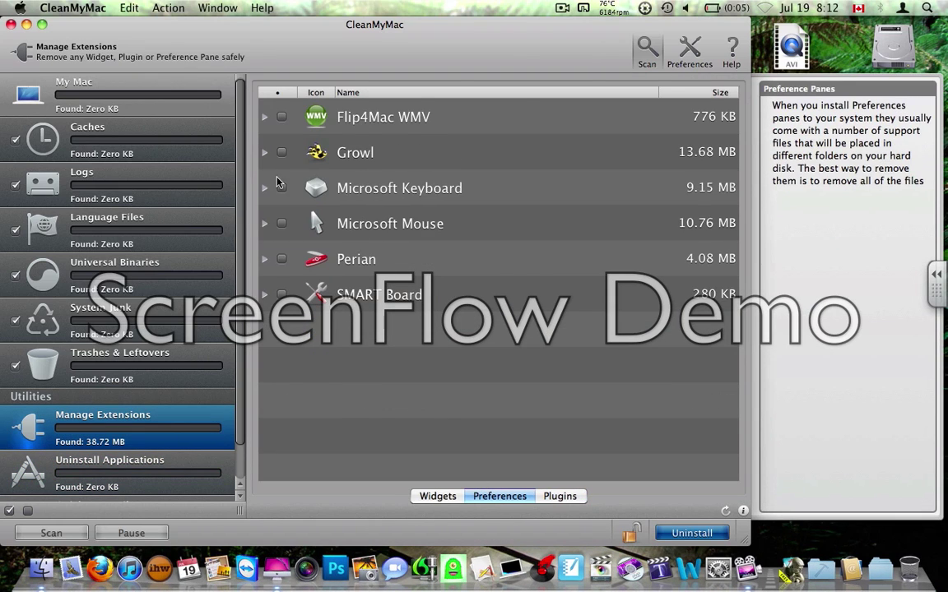
pyautogui.click(265, 154)
pyautogui.click(265, 153)
pyautogui.click(265, 153)
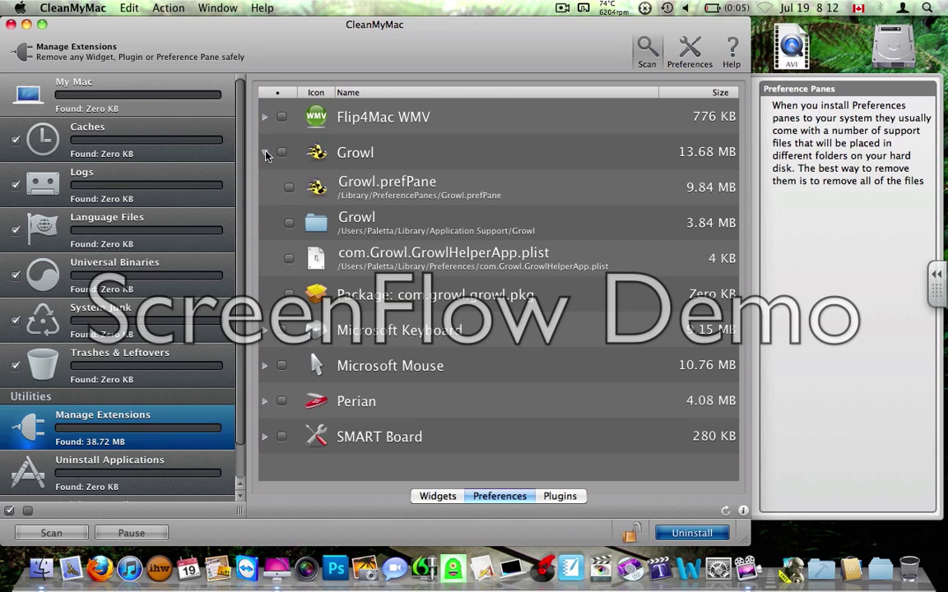
pyautogui.click(128, 464)
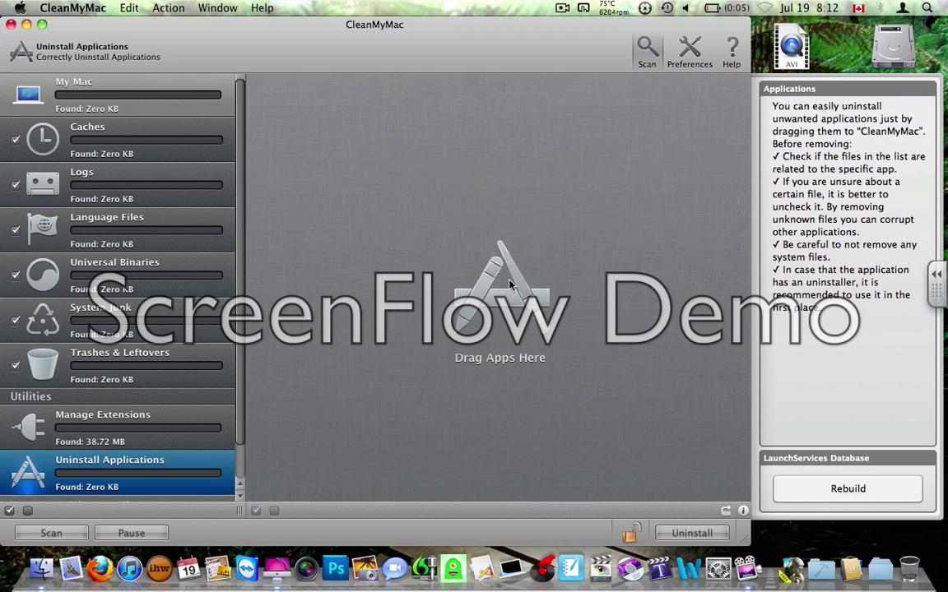
pyautogui.click(37, 576)
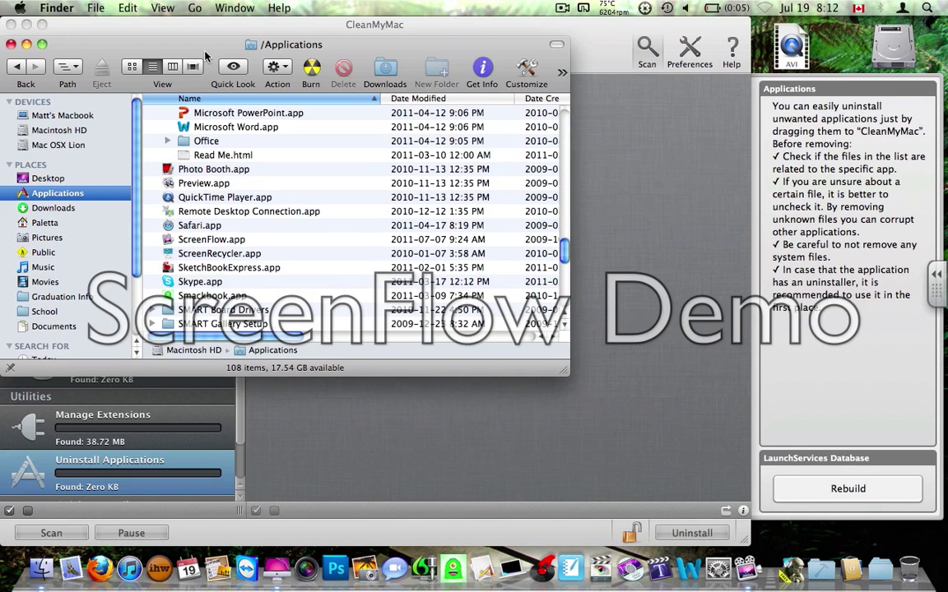
# Select Microsoft Word.app inside Applications' Microsoft Office 2011 folder in Finder.
pyautogui.click(276, 255)
pyautogui.scroll(5, 275, 258)
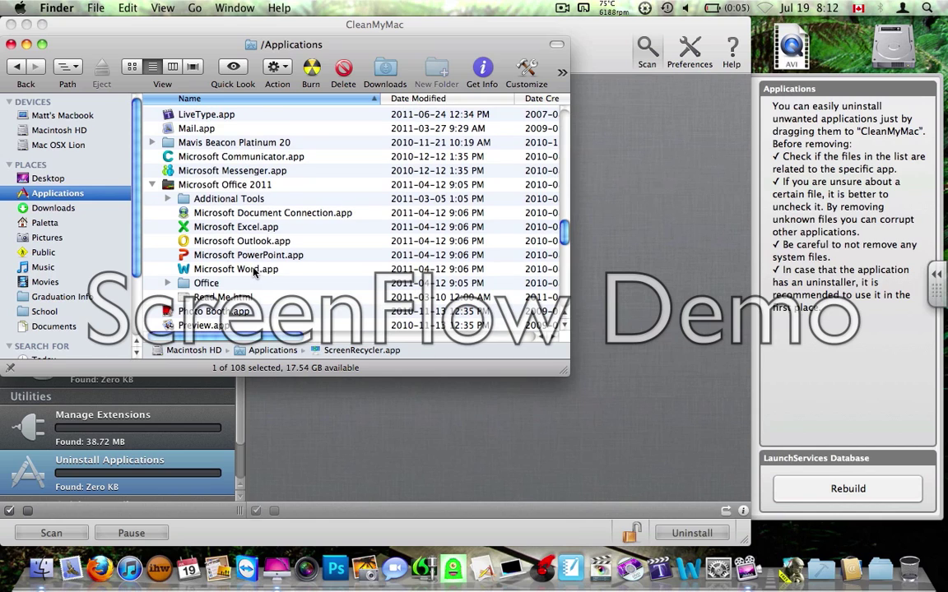
pyautogui.click(254, 272)
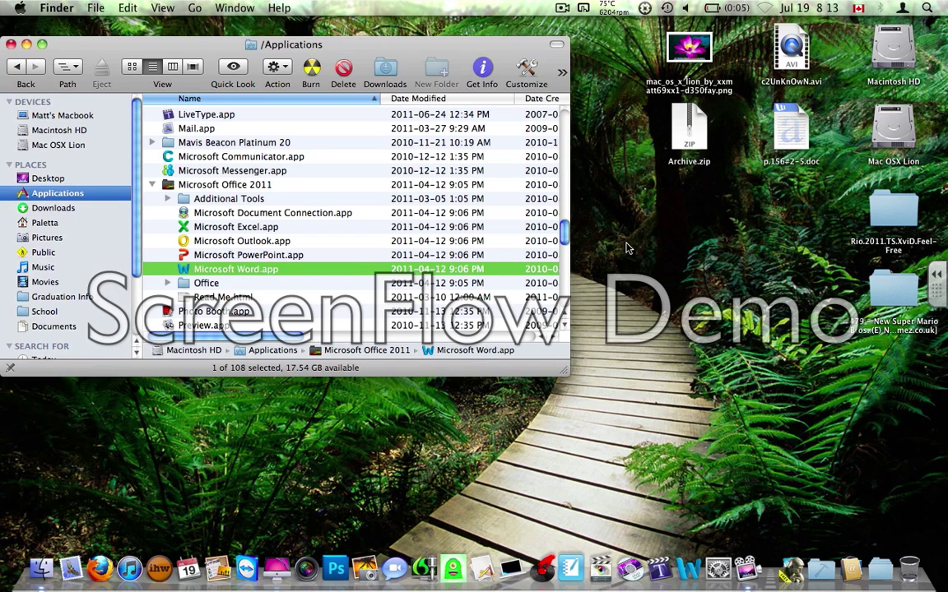
# Drag Microsoft Word.app to the Dock Trash and approve with the administrator name and password.
pyautogui.moveTo(234, 269); pyautogui.dragTo(910, 564)
pyautogui.write('Administrator')
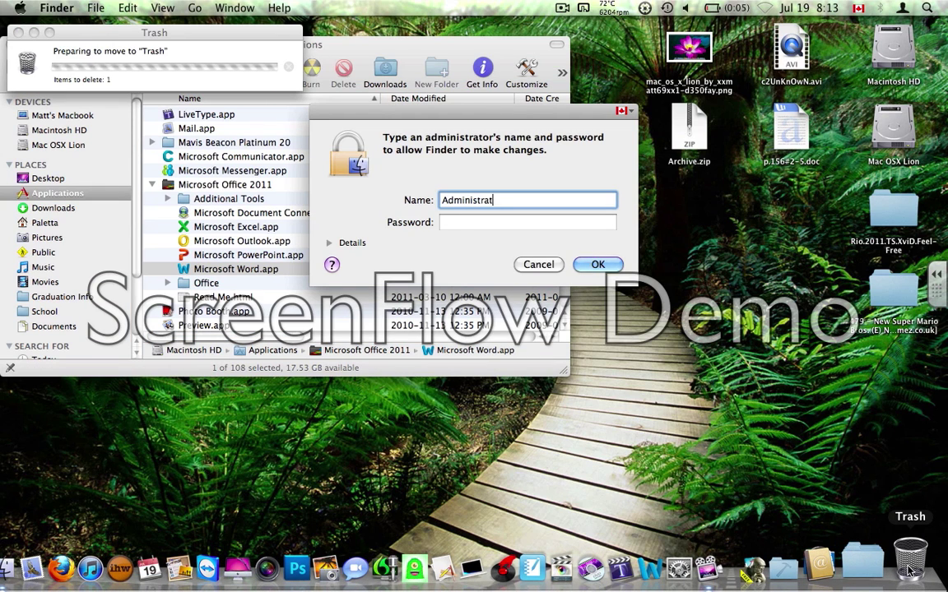
pyautogui.press('Tab')
pyautogui.write('•••••••')
pyautogui.press('Return')
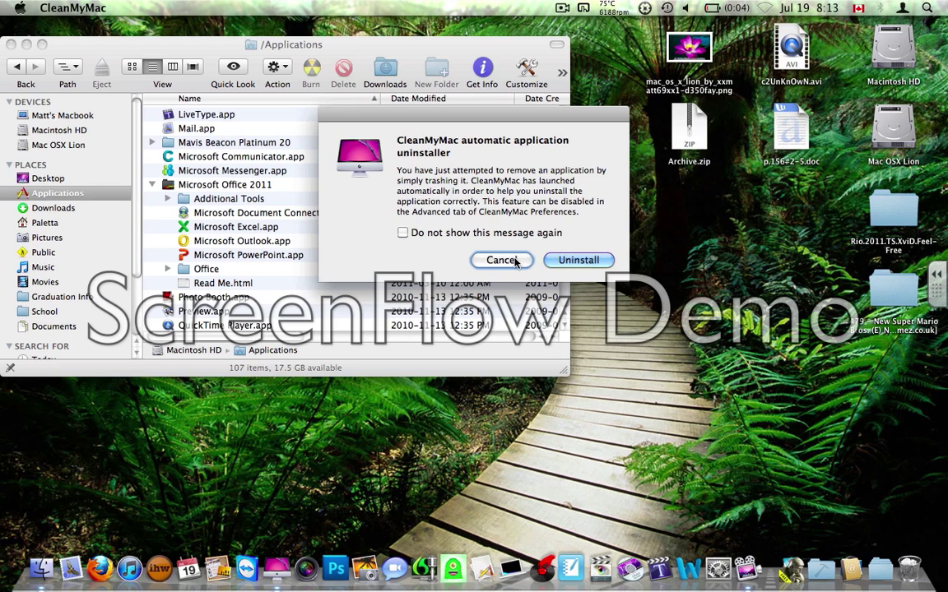
# Cancel CleanMyMac's automatic uninstall offer and open the Trash containing Microsoft Word.app.
pyautogui.click(501, 260)
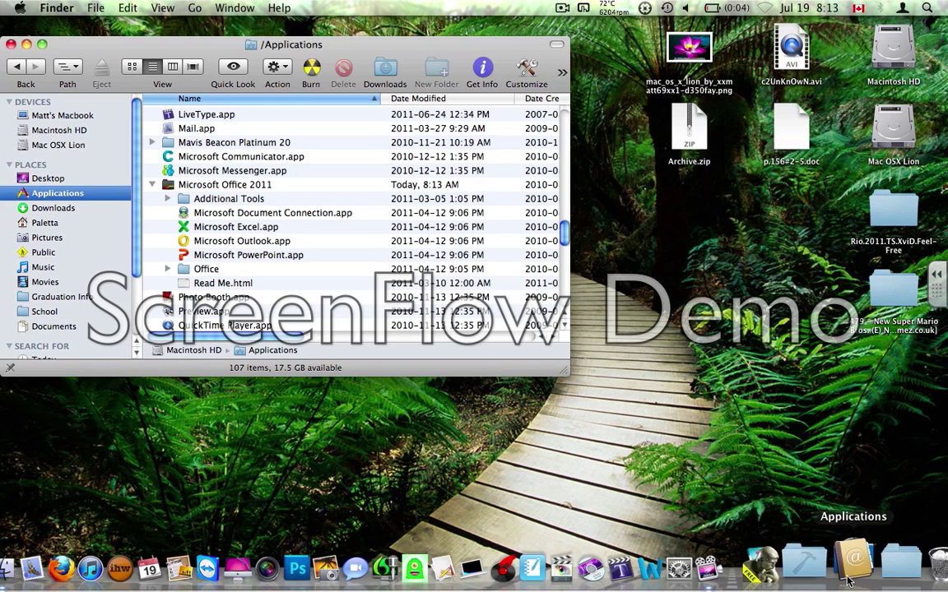
pyautogui.click(909, 576)
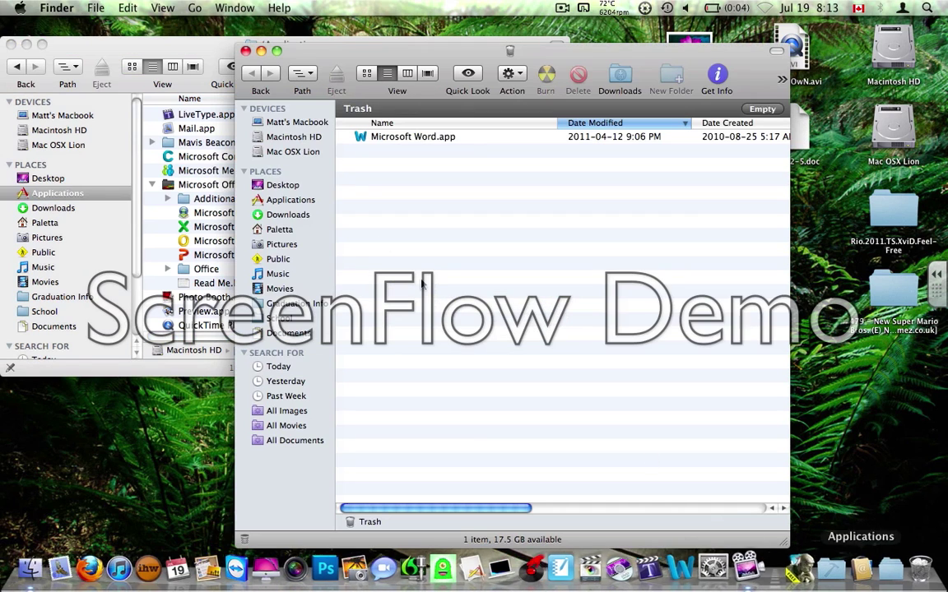
# Move Microsoft Word.app from the Trash back into Applications with administrator credentials, then close the Trash window.
pyautogui.moveTo(450, 142); pyautogui.dragTo(202, 184)
pyautogui.click(491, 214)
pyautogui.write('A')
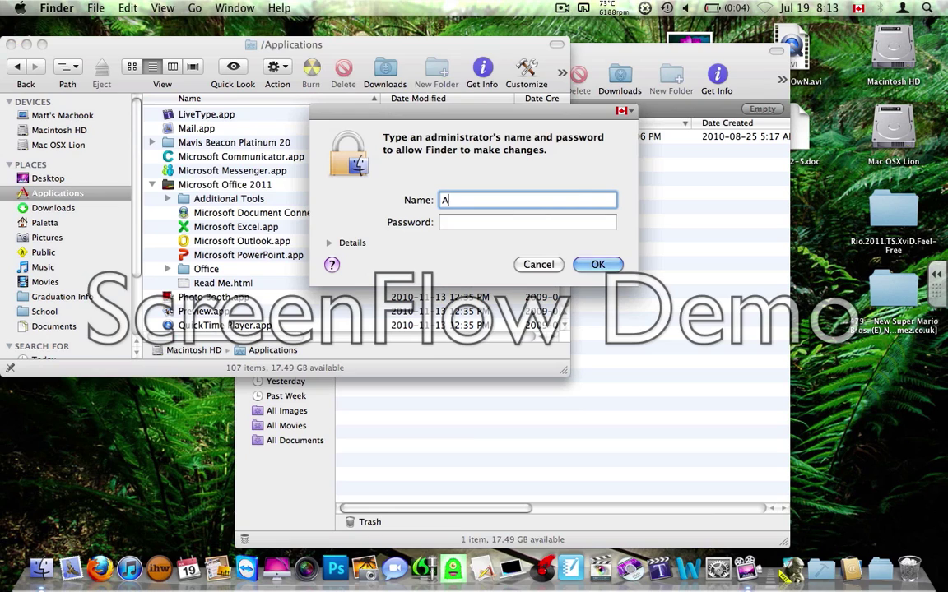
pyautogui.write('dministra')
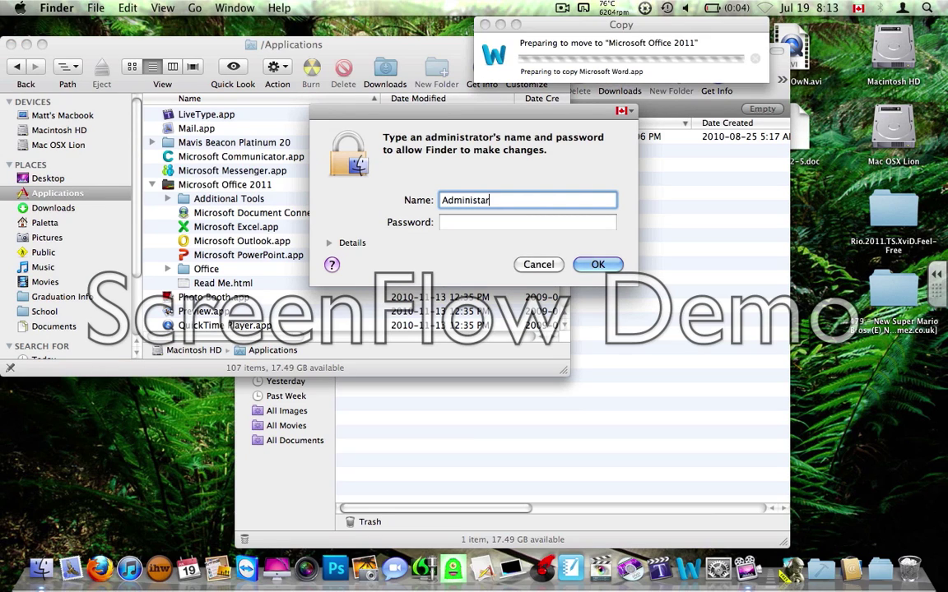
pyautogui.write('tor')
pyautogui.press('Tab')
pyautogui.write('••••••')
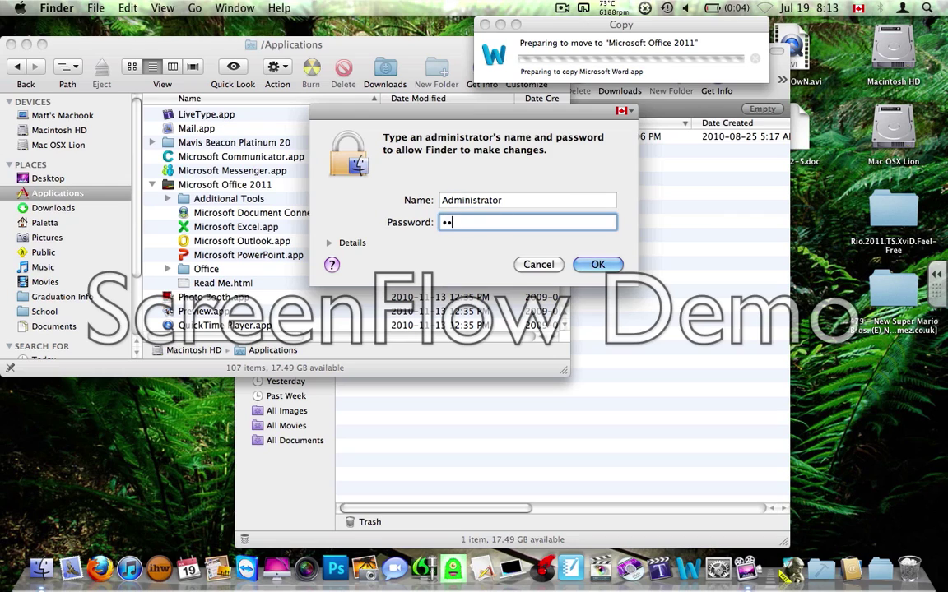
pyautogui.press('Return')
pyautogui.click(654, 203)
pyautogui.press('super+w')
pyautogui.press('super+w')
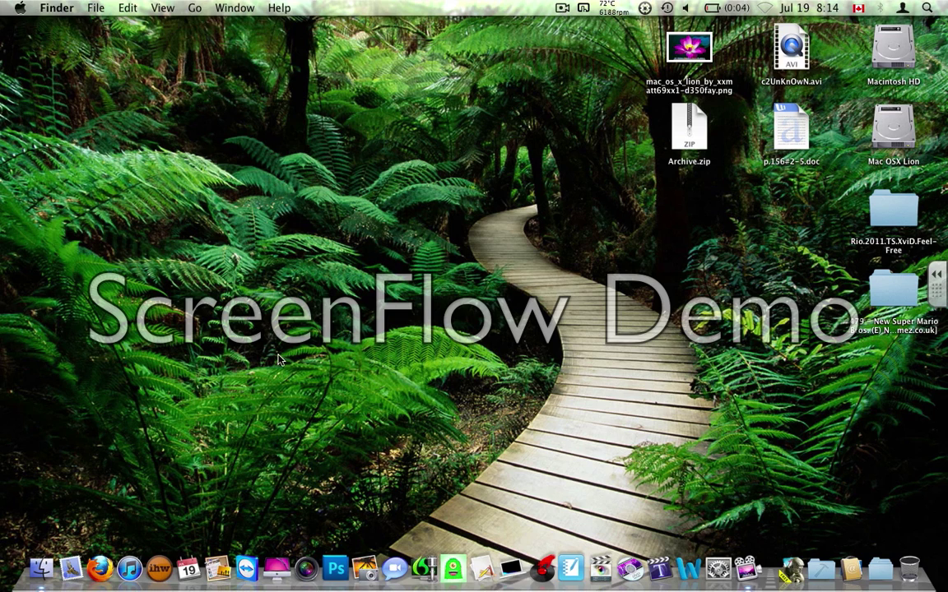
# Launch Firefox and turn the AirPort wireless connection on.
pyautogui.click(100, 567)
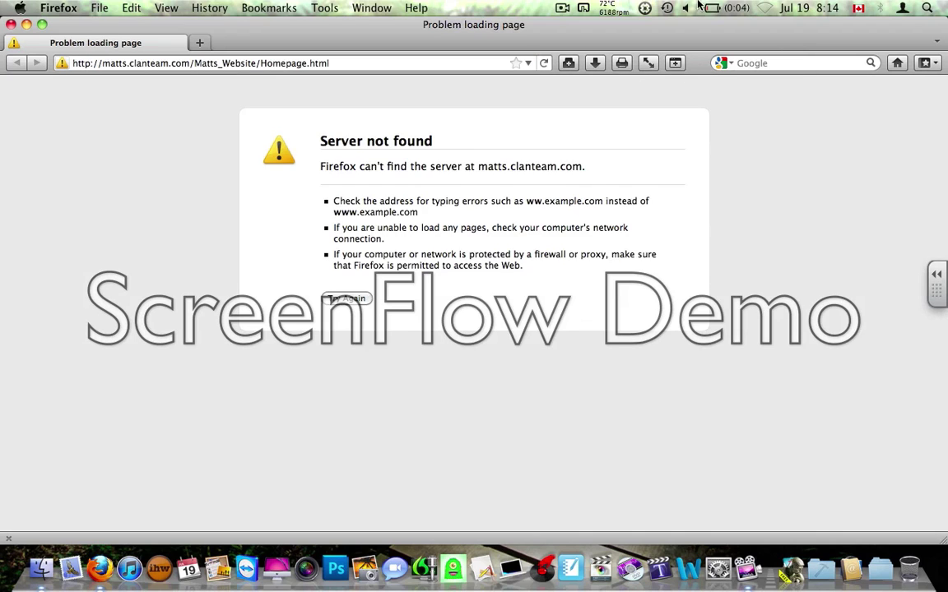
pyautogui.click(770, 6)
pyautogui.click(679, 39)
# Search Google for 'clean my mac' and open the CleanMyMac result on macpaw.com.
pyautogui.click(769, 66)
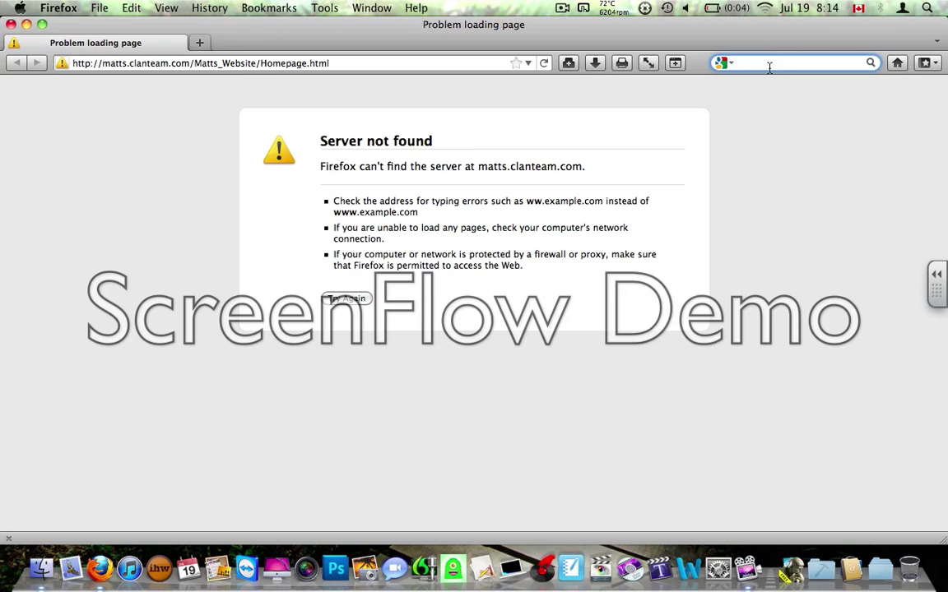
pyautogui.write('clean my mac')
pyautogui.press('Return')
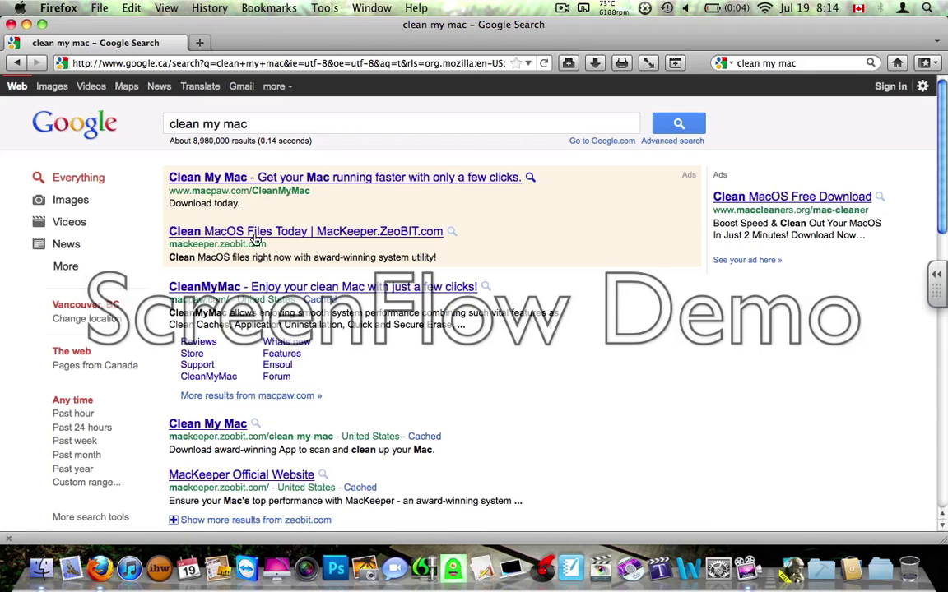
pyautogui.click(254, 290)
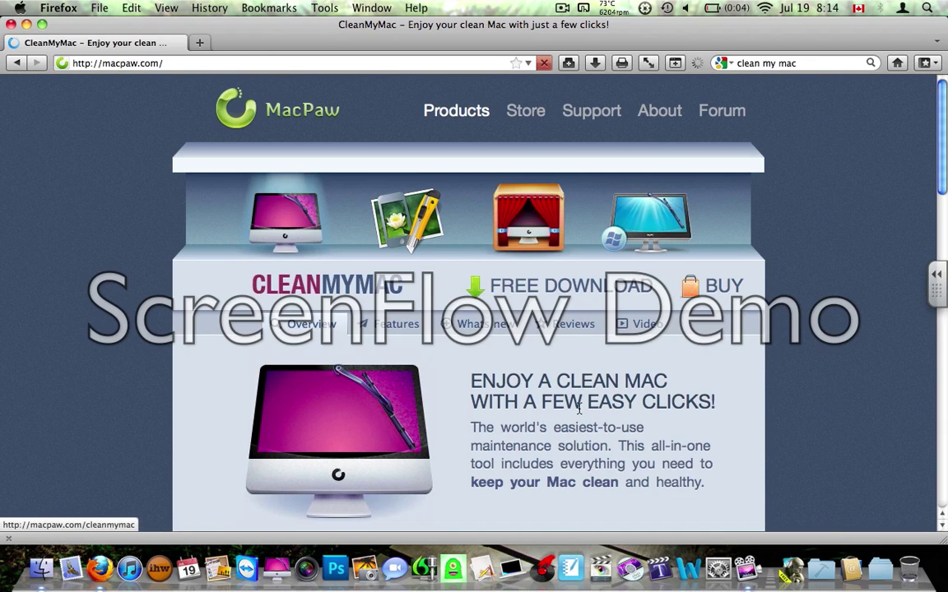
# Open the MacPaw Store via BUY and review licences: 6 Months $14.95, Lifetime $29.95, Double Pack $49.95.
pyautogui.scroll(-5, 579, 407)
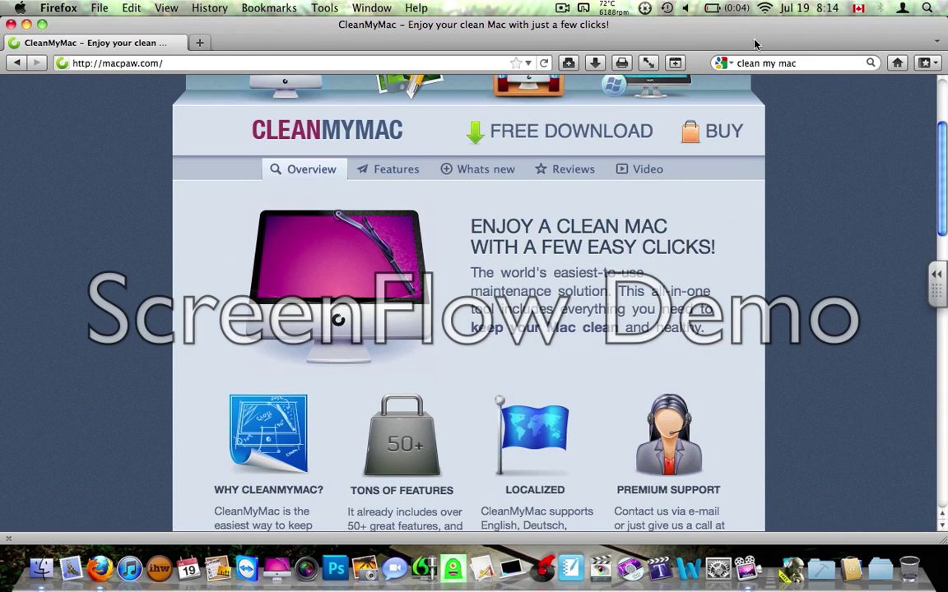
pyautogui.click(695, 136)
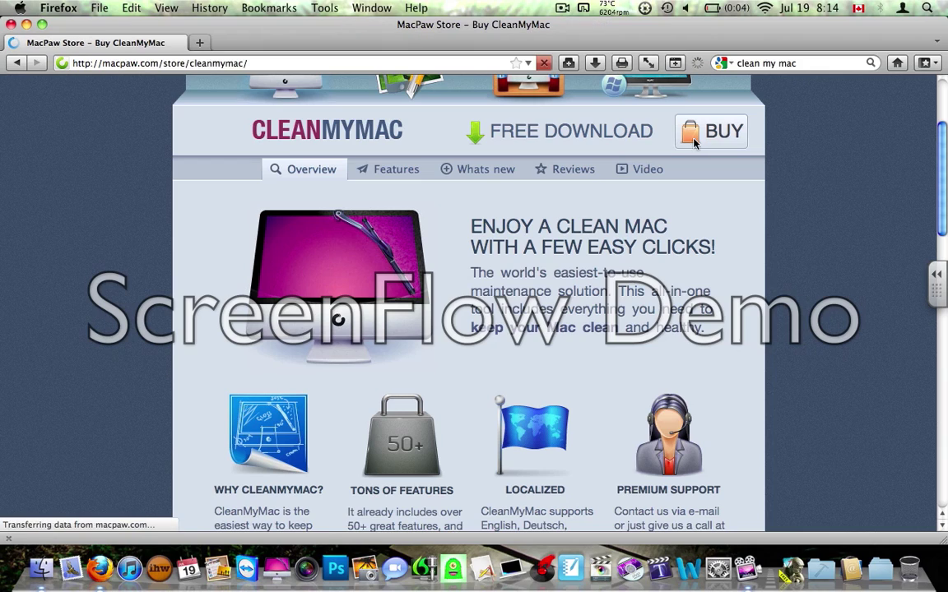
pyautogui.scroll(-8, 624, 302)
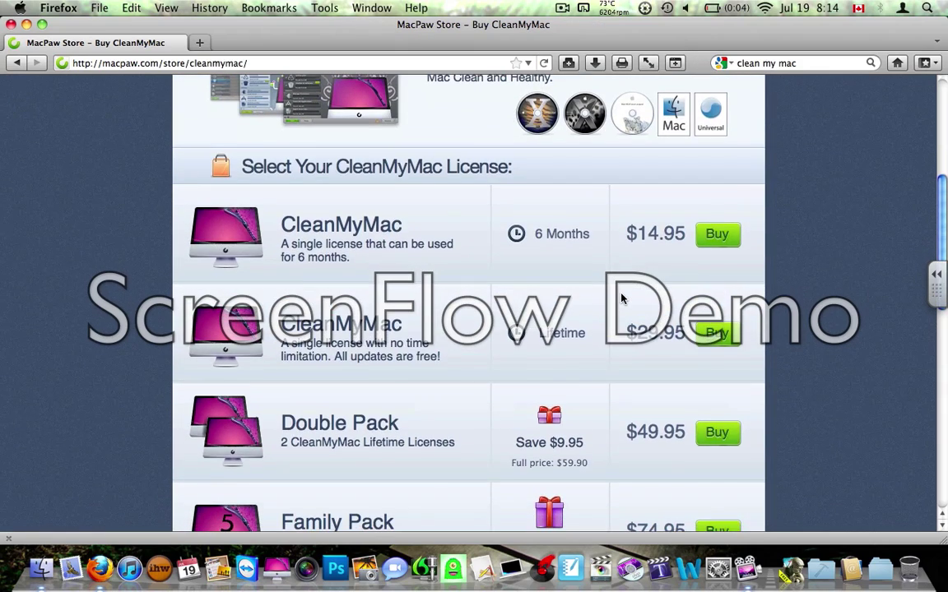
pyautogui.scroll(-4, 560, 301)
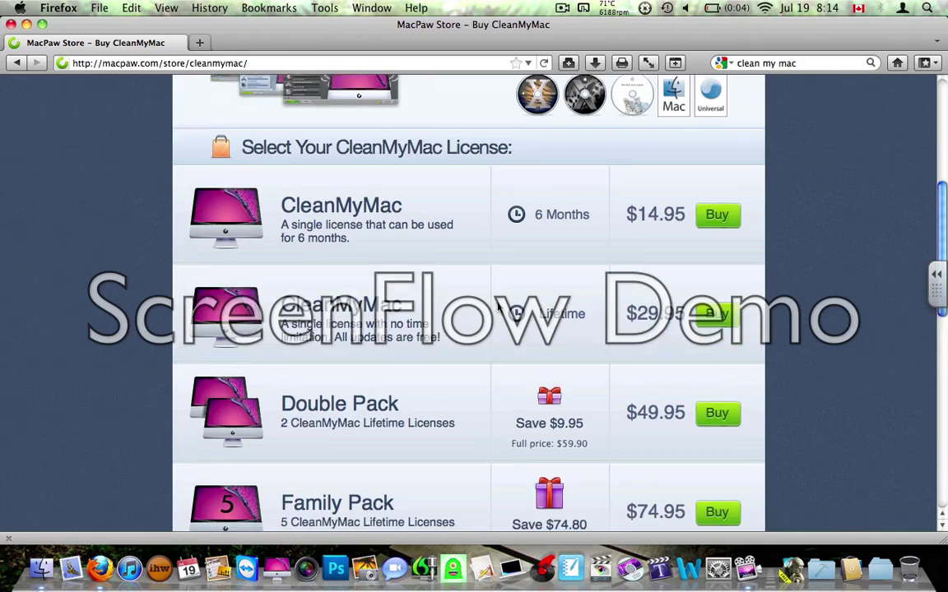
pyautogui.scroll(-4, 498, 306)
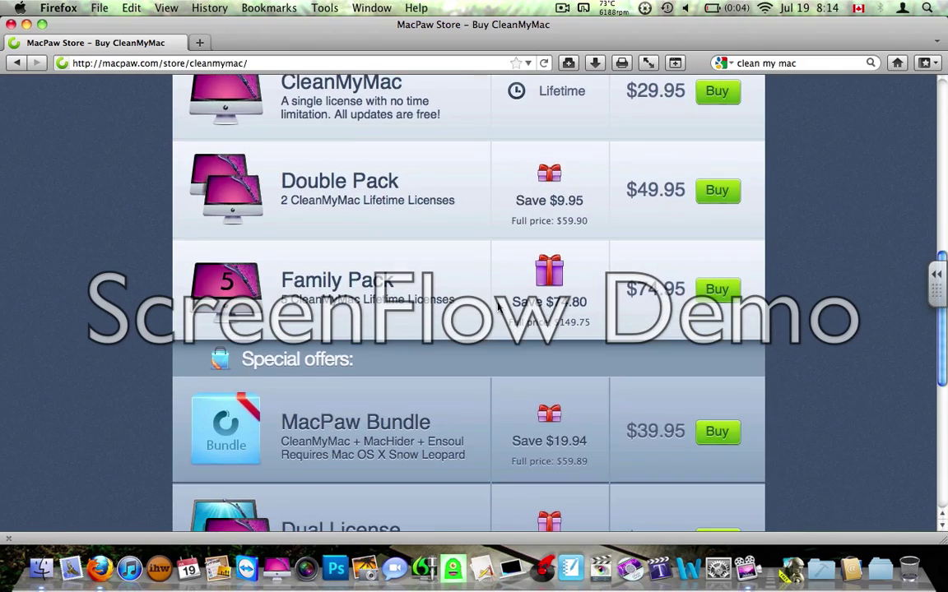
pyautogui.scroll(-8, 498, 306)
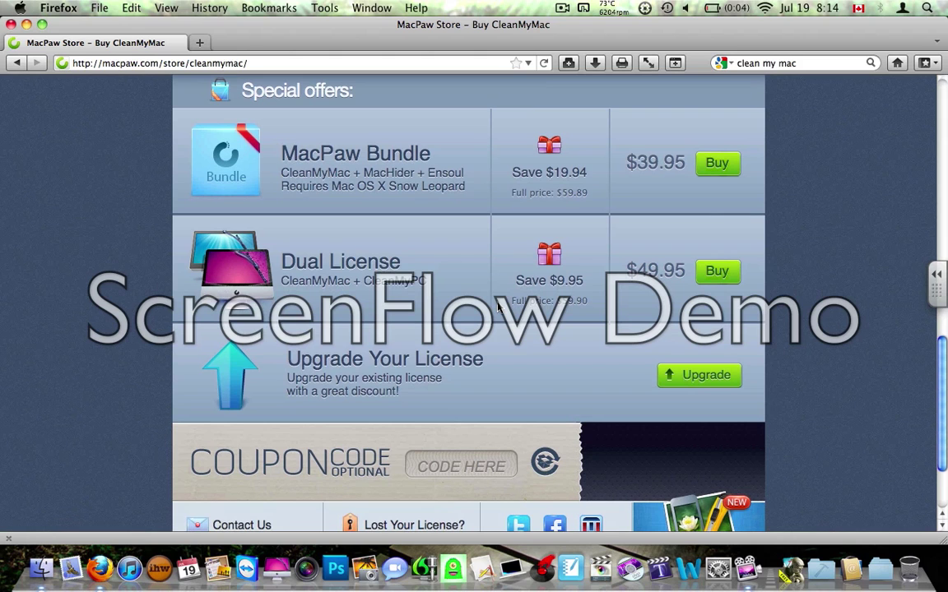
pyautogui.scroll(10, 498, 306)
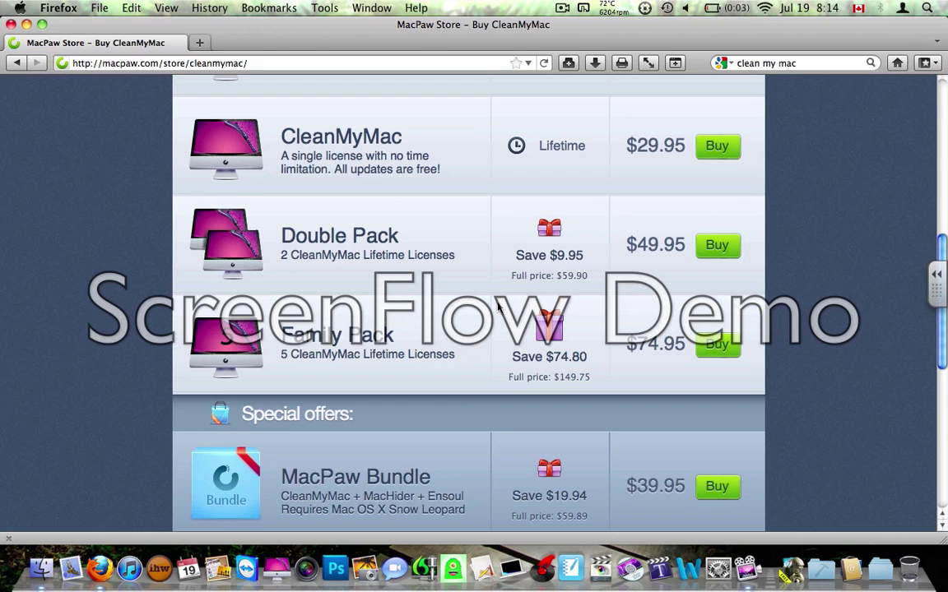
pyautogui.scroll(7, 498, 306)
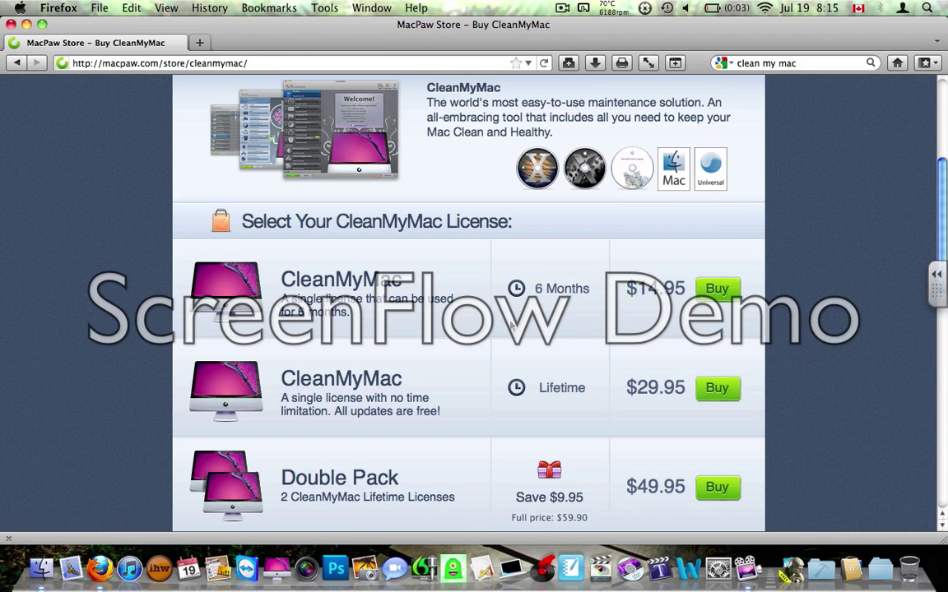
pyautogui.scroll(6, 511, 326)
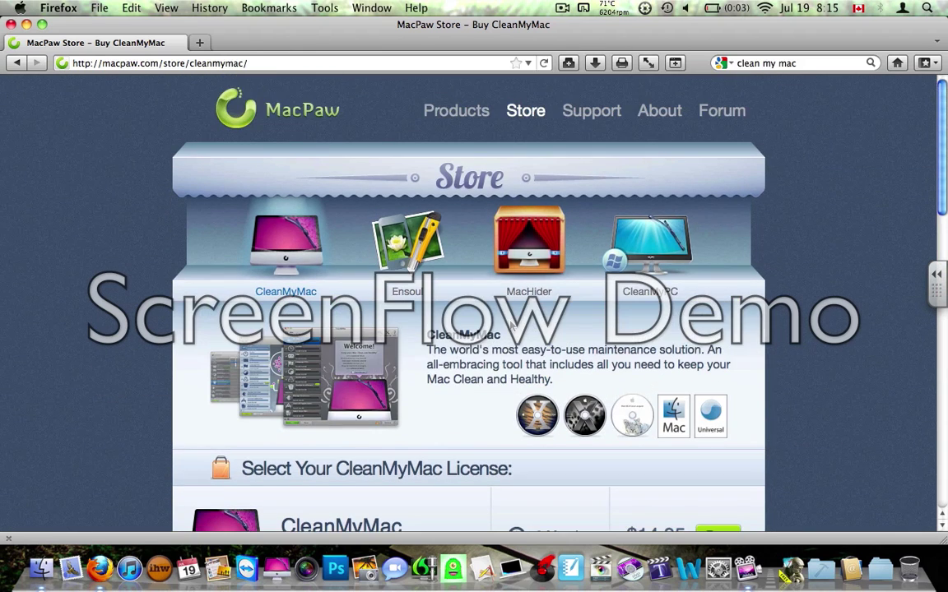
pyautogui.scroll(-12, 511, 327)
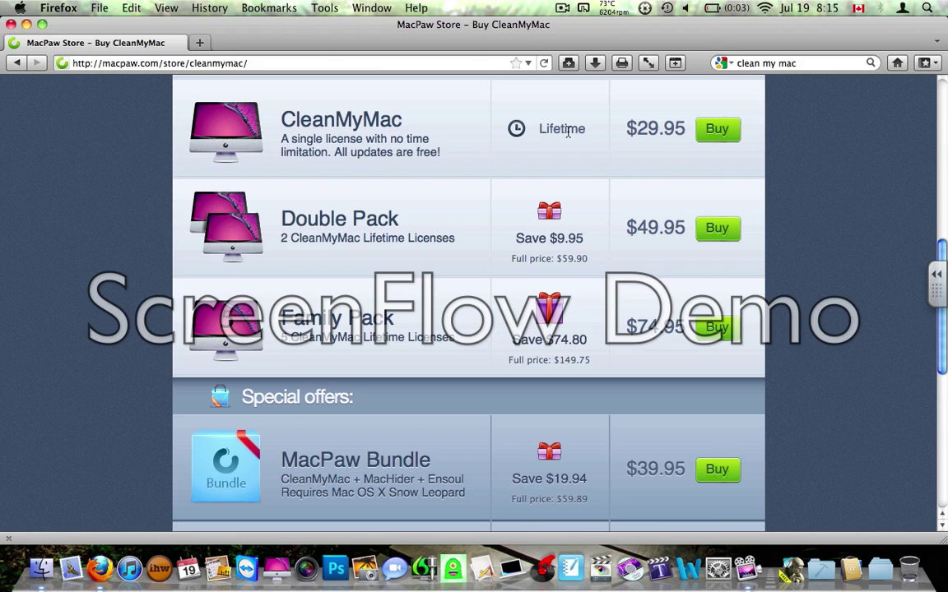
pyautogui.scroll(4, 549, 131)
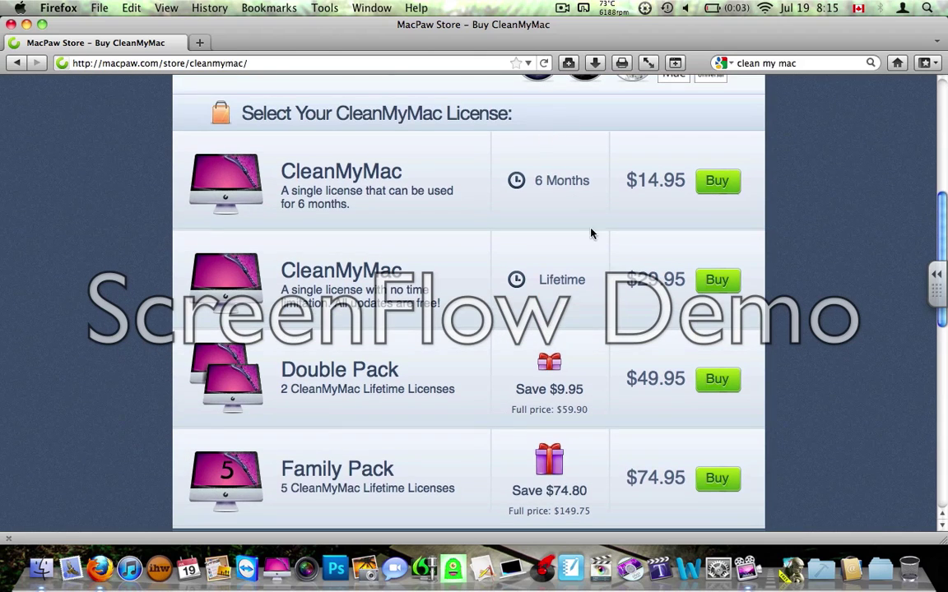
pyautogui.scroll(-3, 428, 298)
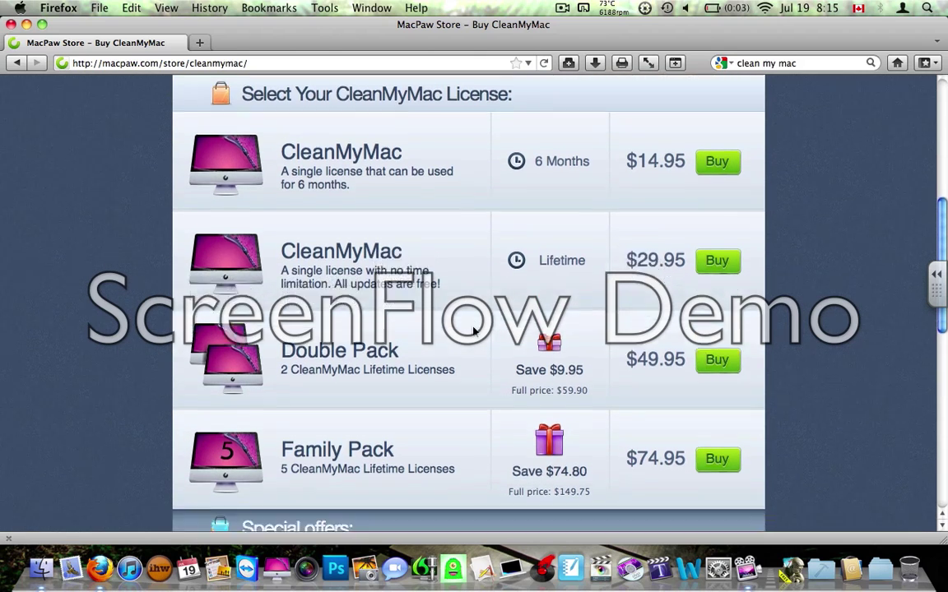
pyautogui.scroll(-2, 475, 313)
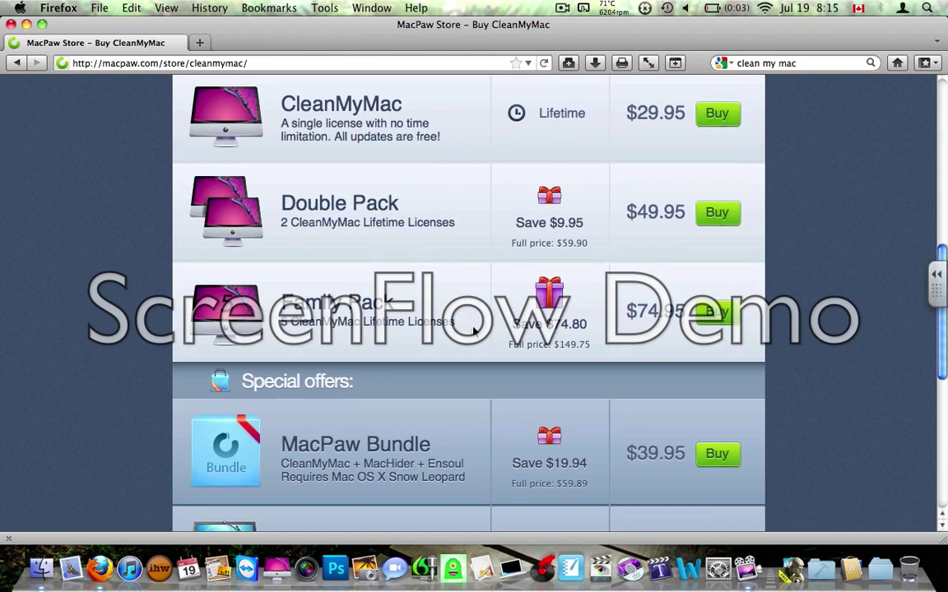
pyautogui.scroll(-2, 477, 295)
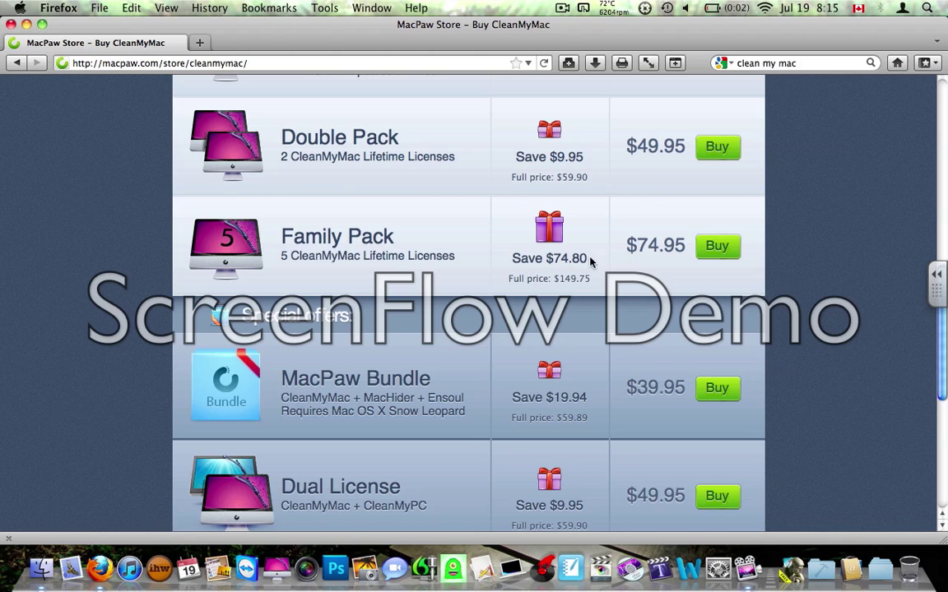
pyautogui.scroll(-10, 474, 306)
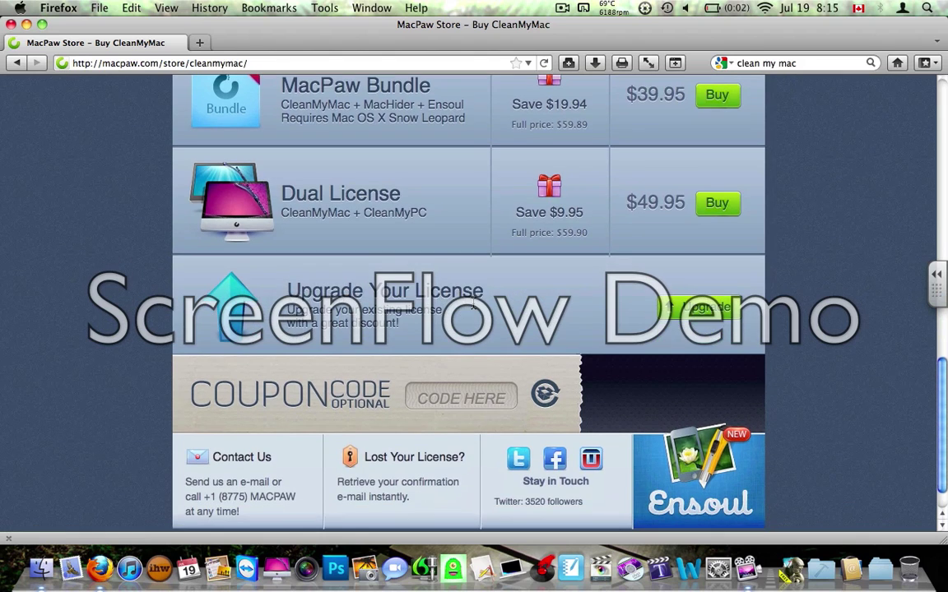
pyautogui.scroll(3, 474, 305)
pyautogui.scroll(-1, 474, 306)
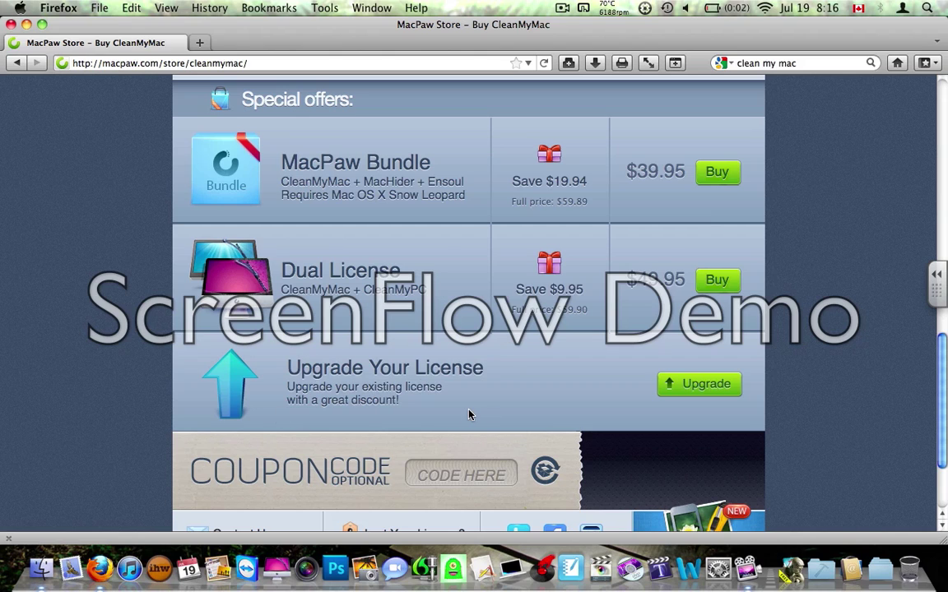
pyautogui.scroll(1, 531, 422)
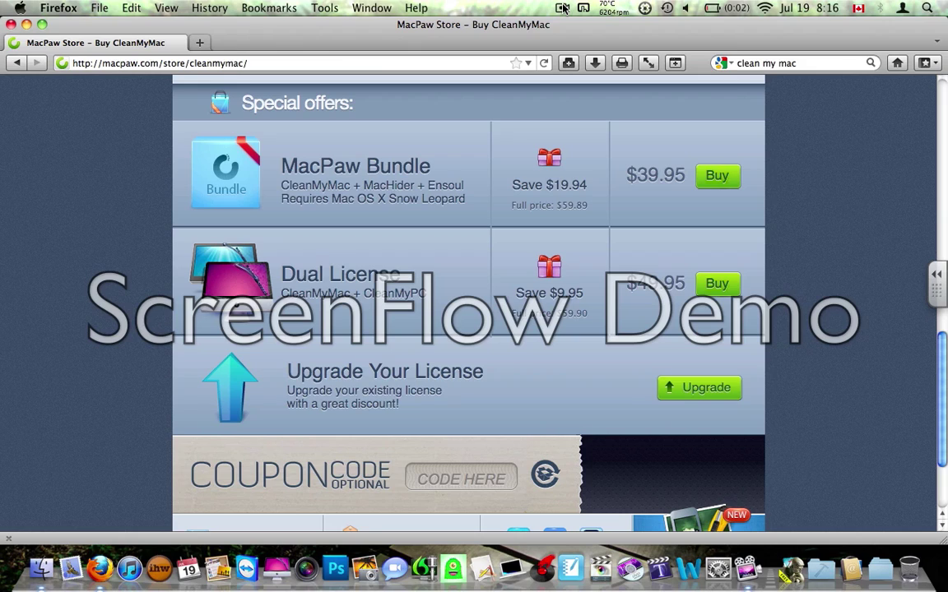
pyautogui.click(563, 8)
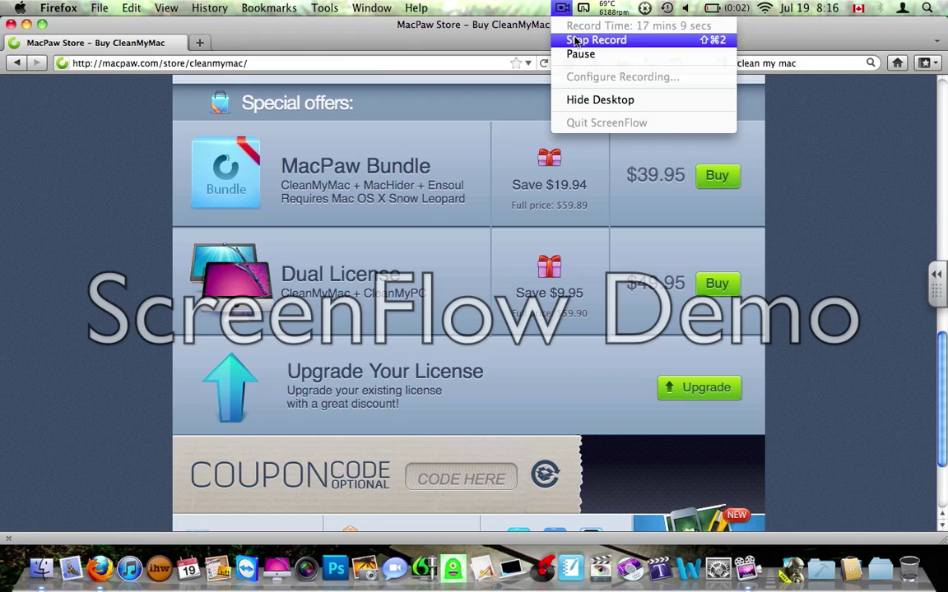